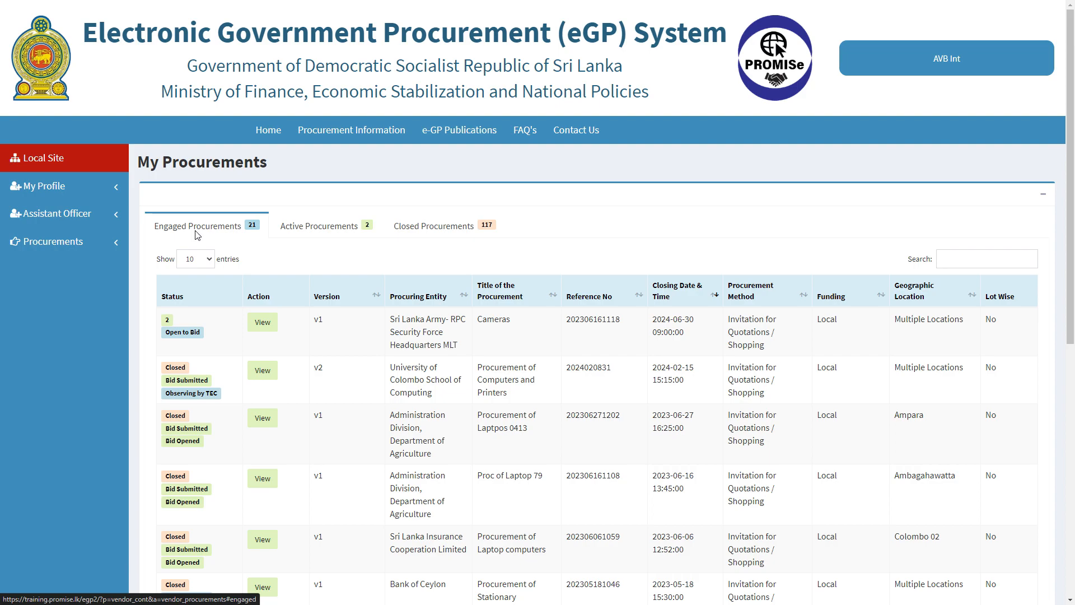
# Open the procurement computers invitation from the Active Procurements list
pyautogui.click(295, 224)
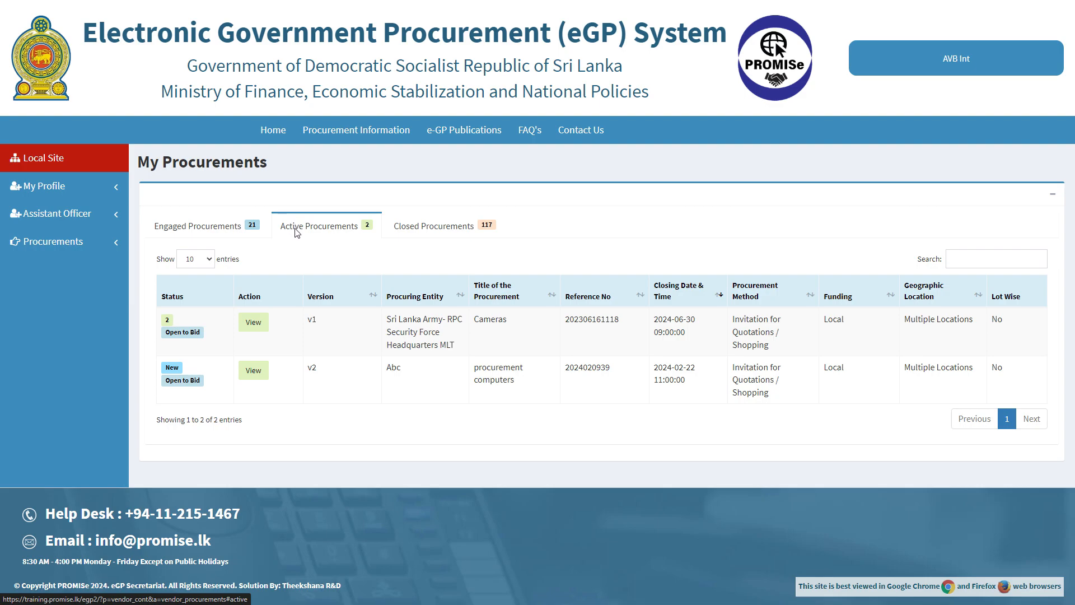
pyautogui.click(252, 369)
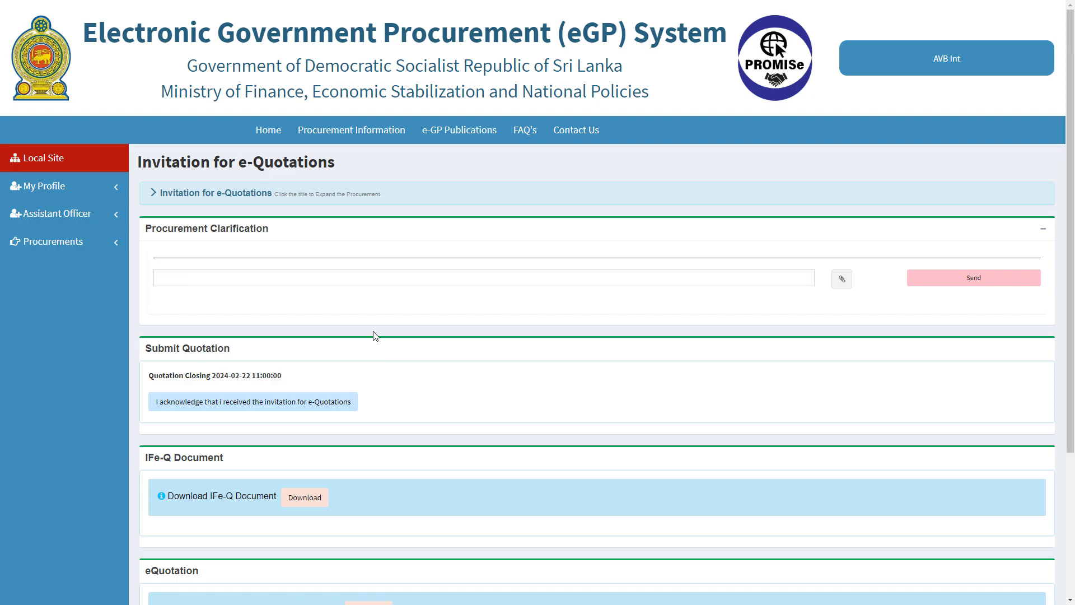
# Check Primary Details, the Section II Data Sheet and the Section III Schedule of Requirements, then download the IFe-Q document
pyautogui.click(254, 193)
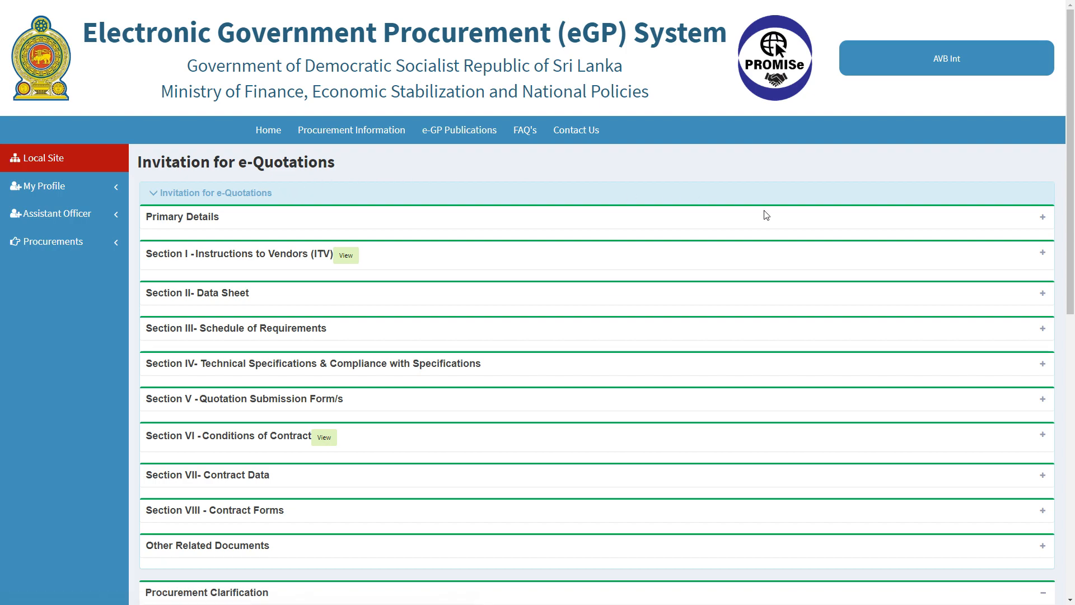
pyautogui.click(1042, 217)
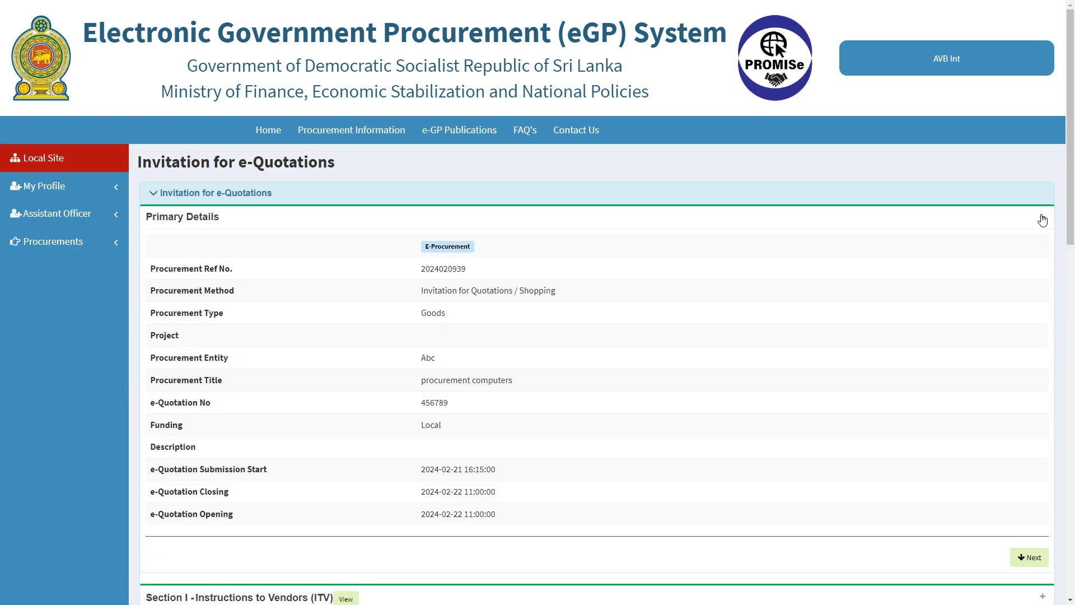
pyautogui.click(1043, 217)
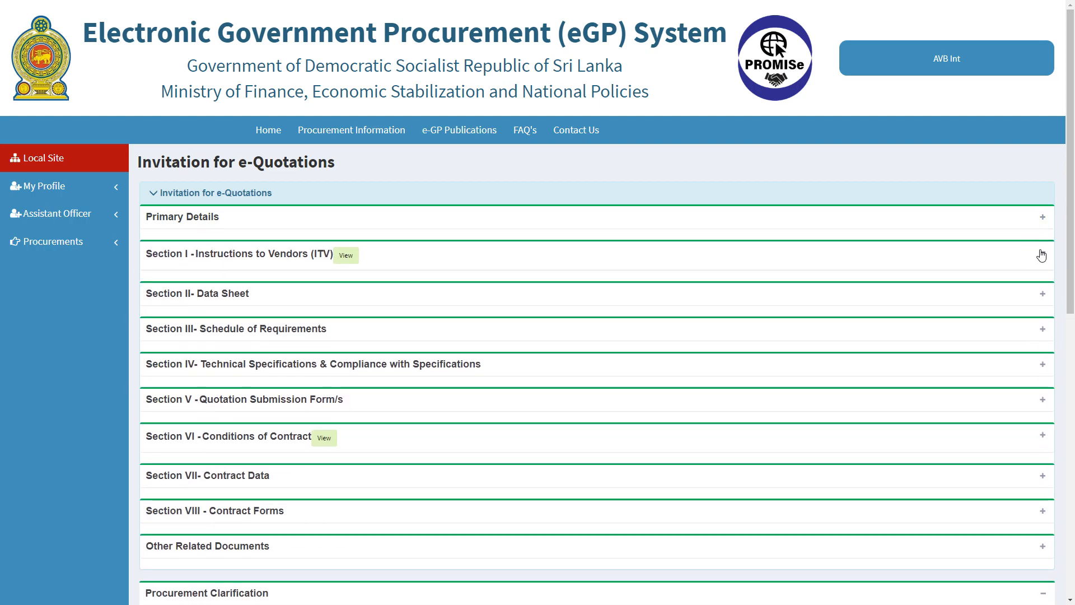
pyautogui.click(1042, 294)
pyautogui.click(1042, 298)
pyautogui.click(1044, 330)
pyautogui.click(1044, 330)
pyautogui.click(267, 194)
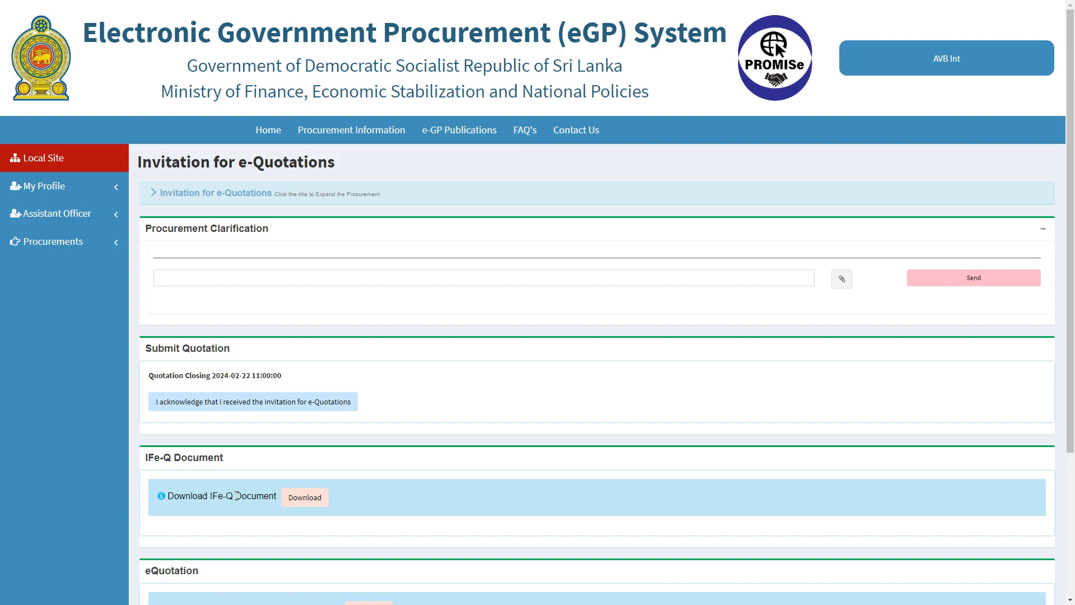
pyautogui.click(312, 500)
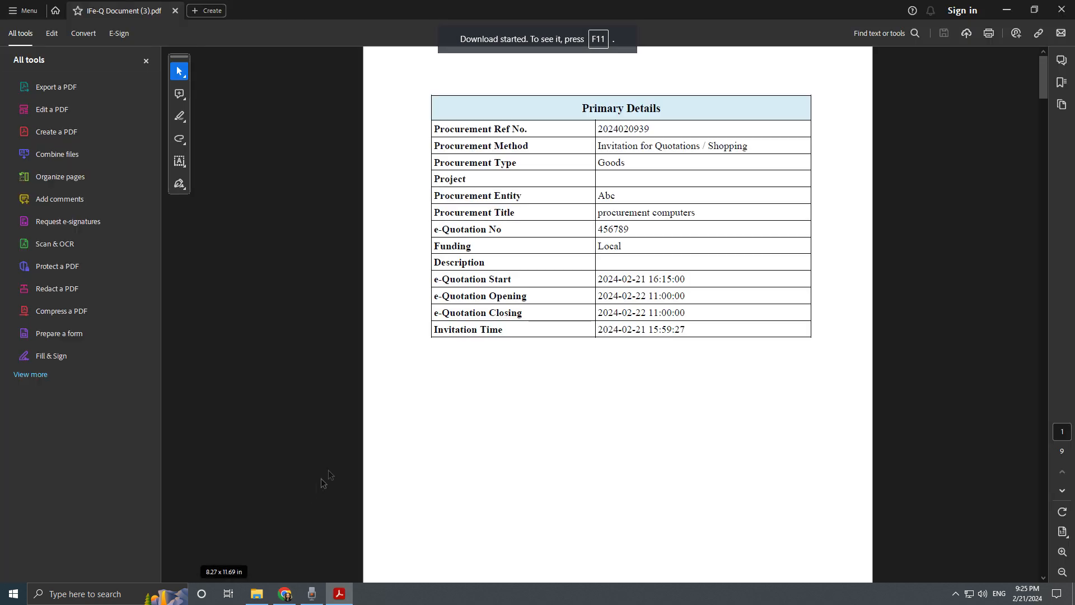
# Scroll the IFe-Q PDF to the Schedule of Requirements: 4 COMPUTER and 2 LAPTOPS
pyautogui.scroll(-10, 731, 228)
pyautogui.scroll(-15, 734, 265)
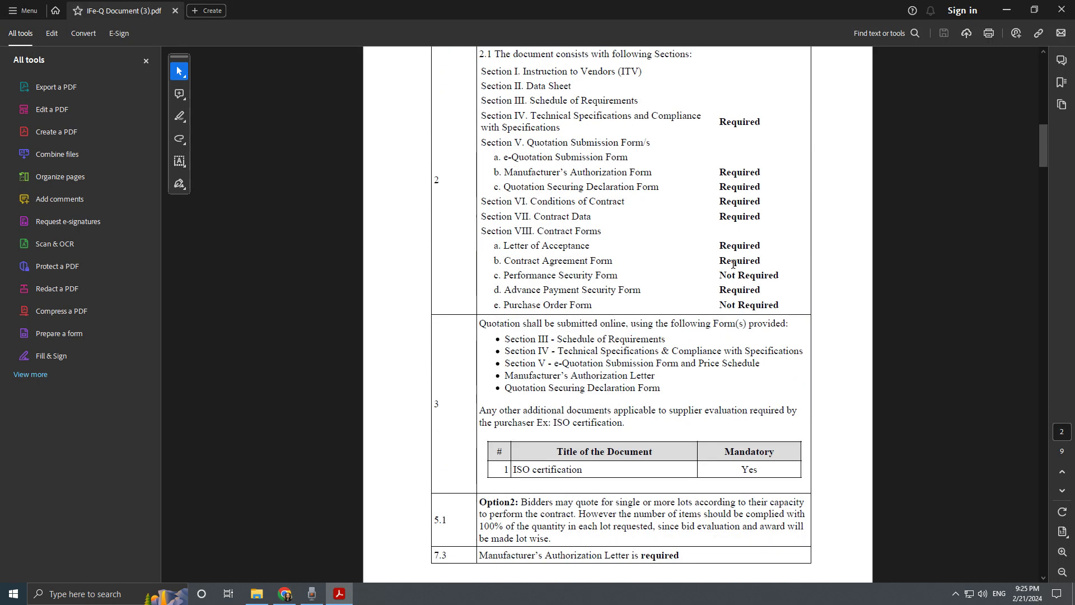
pyautogui.scroll(-2, 730, 264)
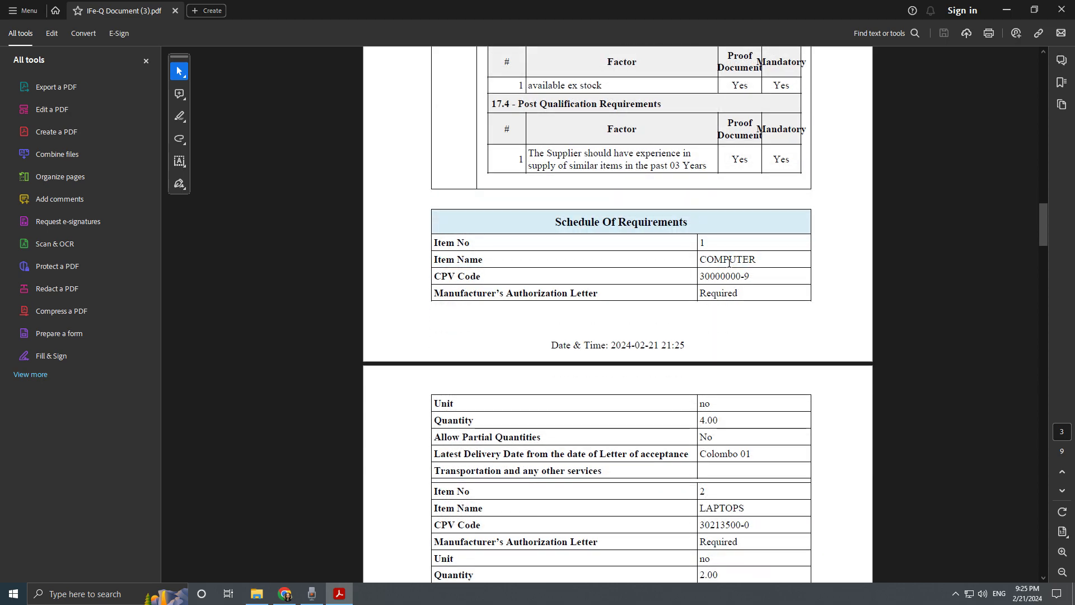
# Post the clarification 'What should be the expected processor spped' and acknowledge the invitation
pyautogui.click(1060, 9)
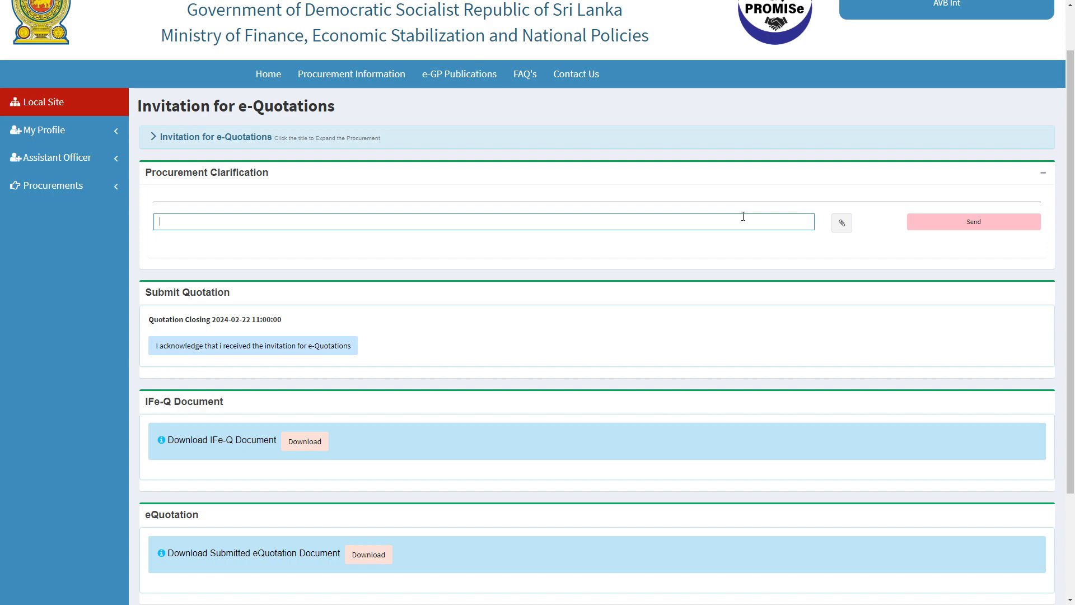
pyautogui.write('What should be the expected processor spped')
pyautogui.click(928, 226)
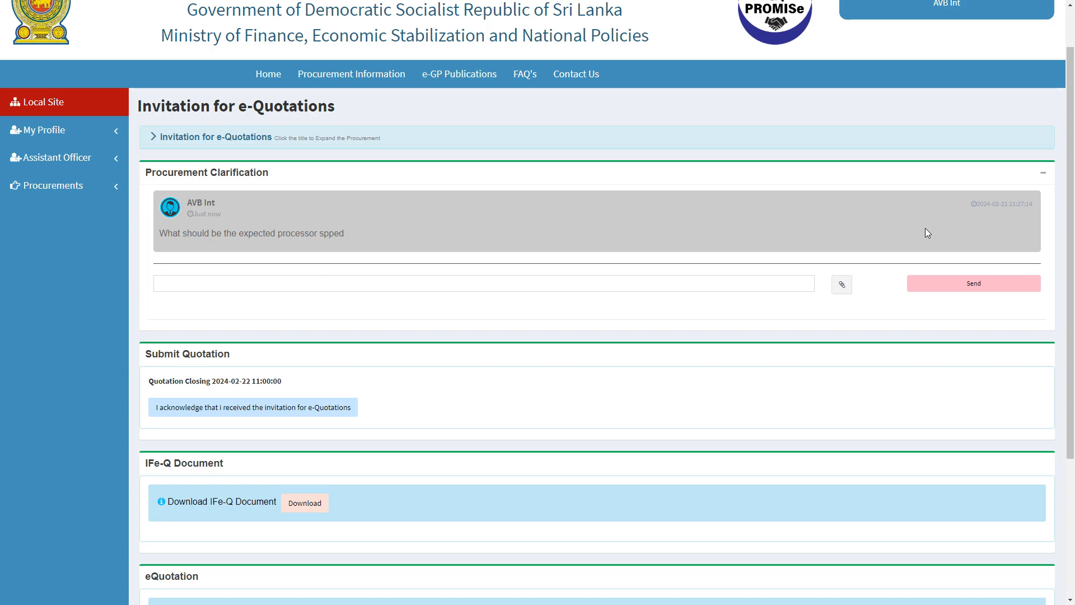
pyautogui.click(333, 408)
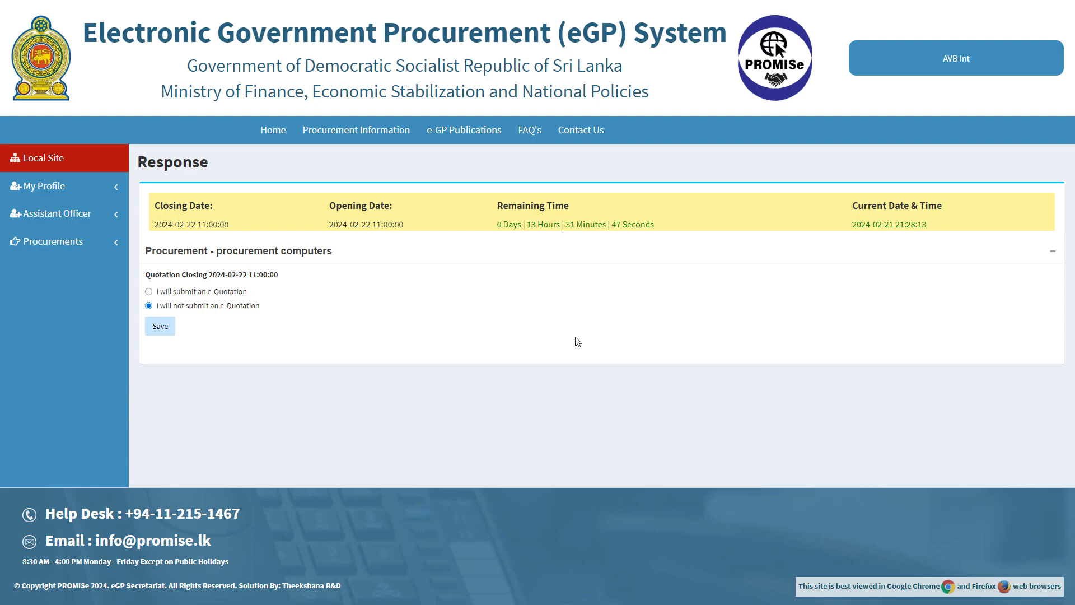
# Save 'I will submit an e-Quotation', then respond and confirm with the SMS verification code
pyautogui.click(149, 291)
pyautogui.click(151, 328)
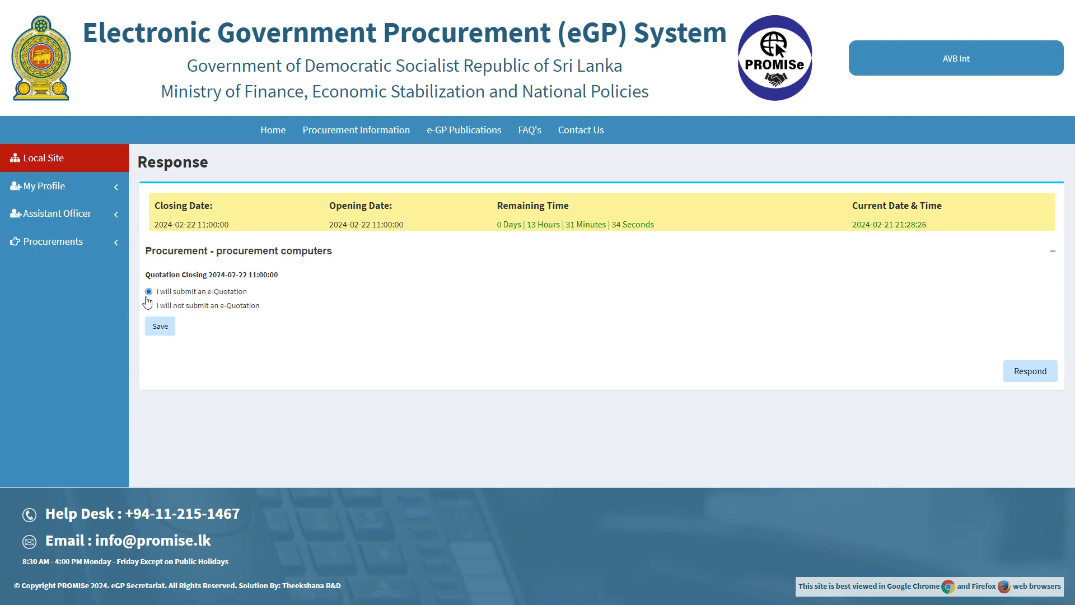
pyautogui.click(159, 328)
pyautogui.click(1031, 372)
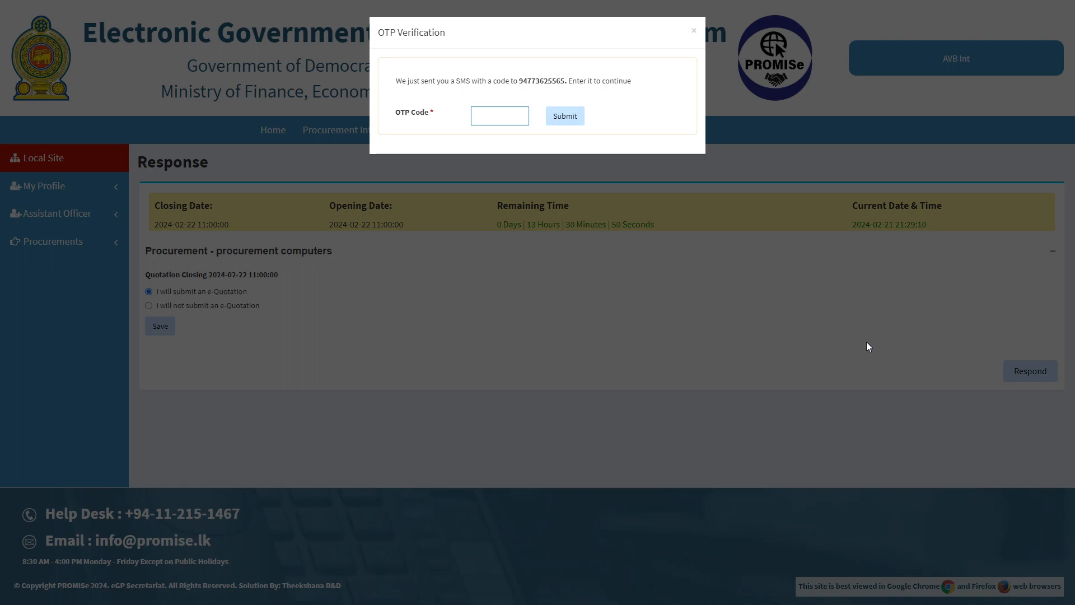
pyautogui.click(561, 115)
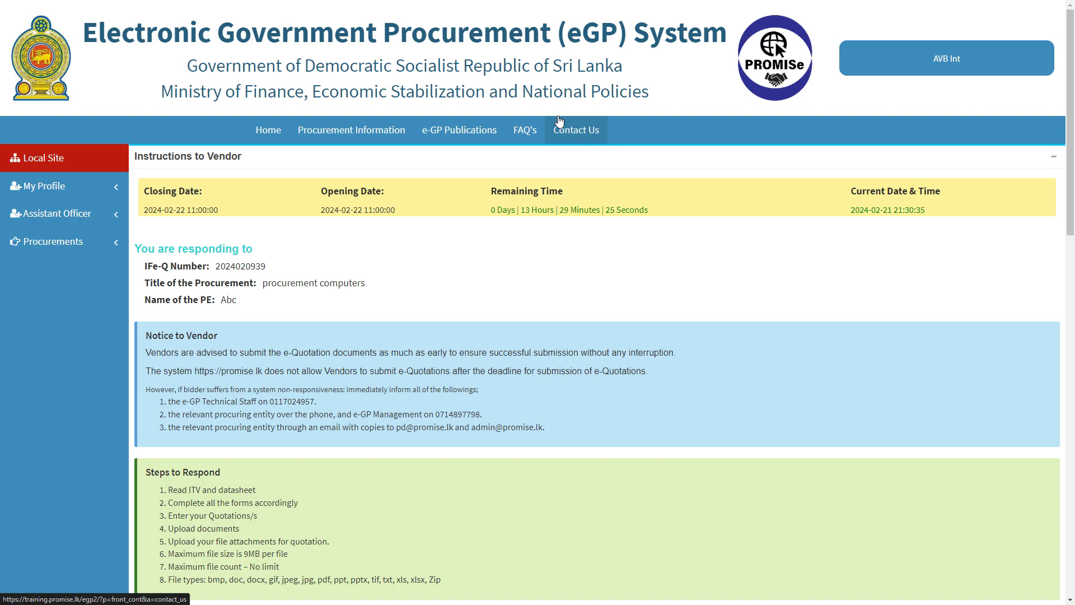
# View the Section I - Instructions to Vendors (ITV) document further down the response page
pyautogui.scroll(-2, 553, 150)
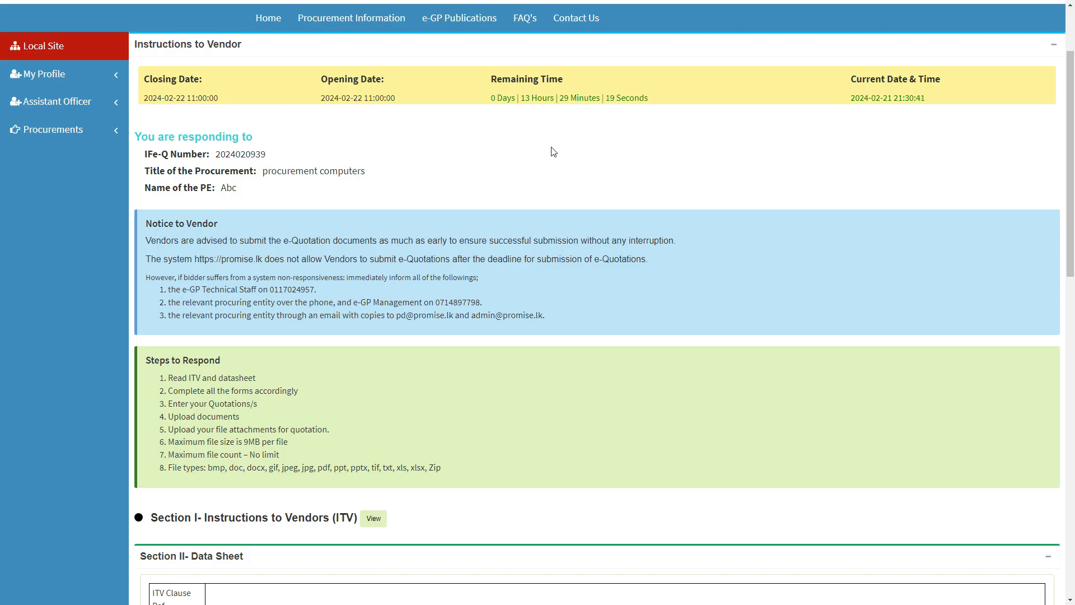
pyautogui.scroll(-2, 548, 195)
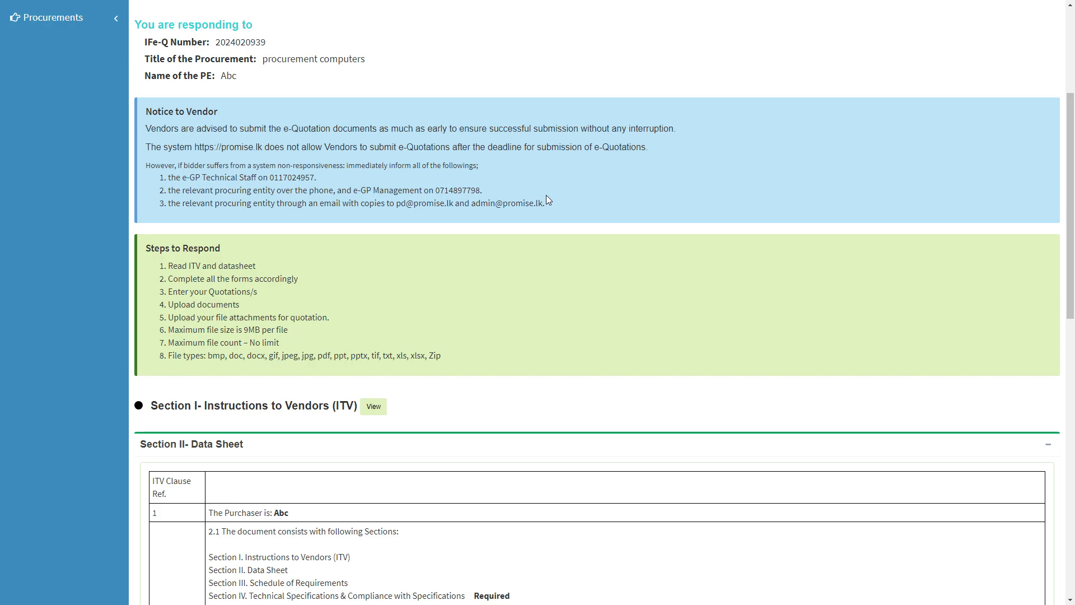
pyautogui.click(374, 405)
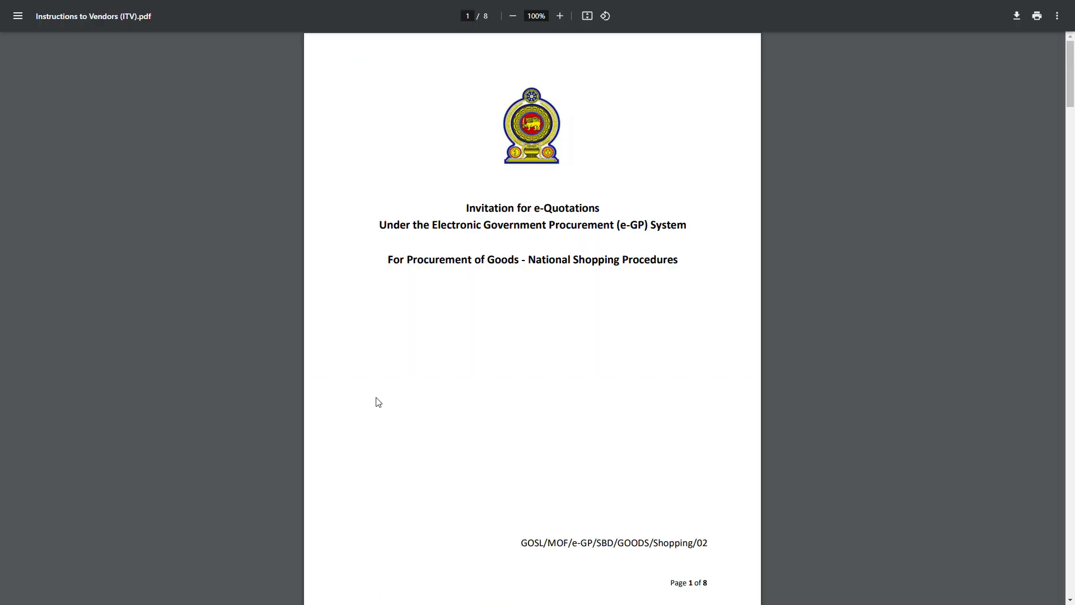
# Skim the ITV PDF to page 4, then close its tab to return to the response page
pyautogui.scroll(-20, 379, 392)
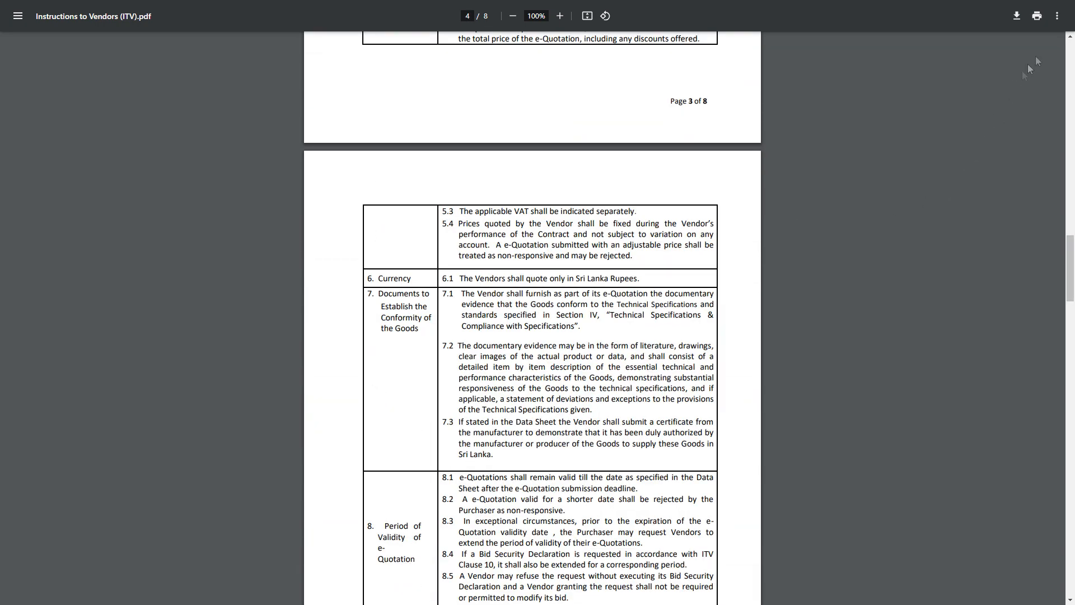
pyautogui.click(1056, 17)
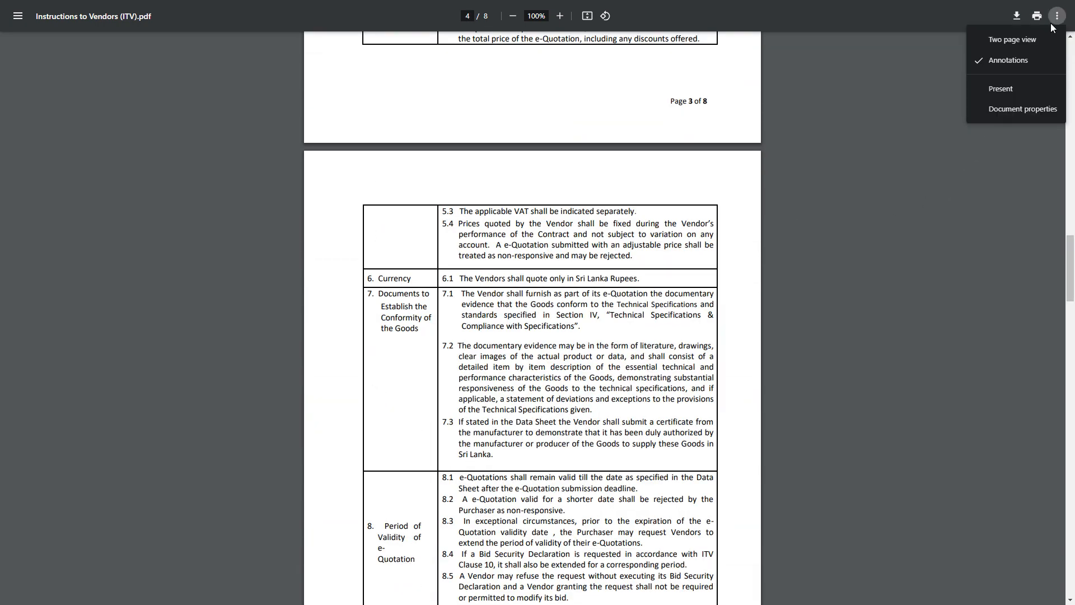
pyautogui.click(937, 100)
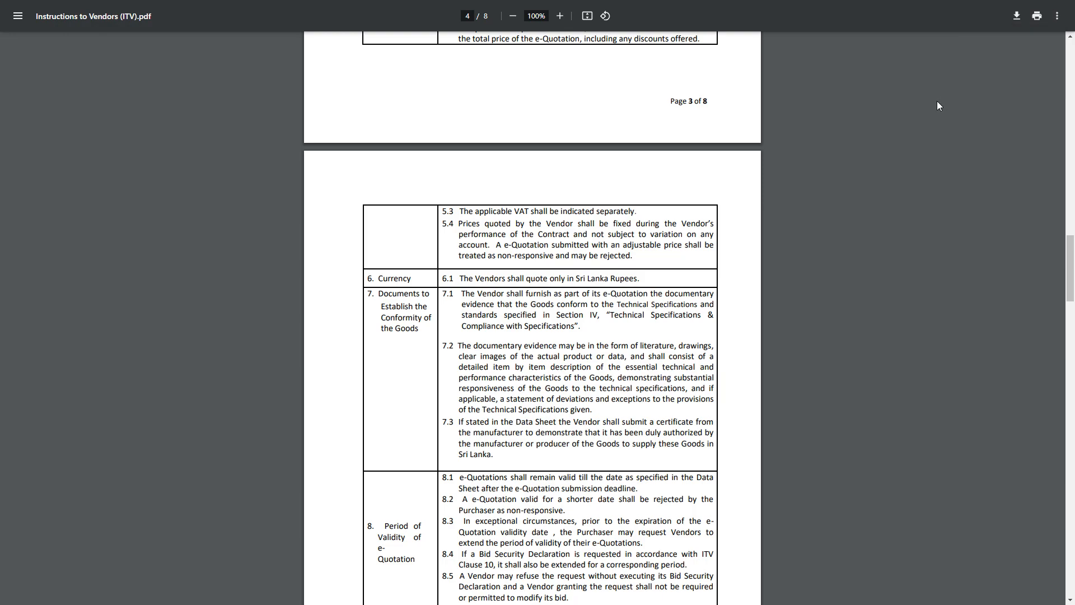
pyautogui.hotkey('ctrl', 'w')
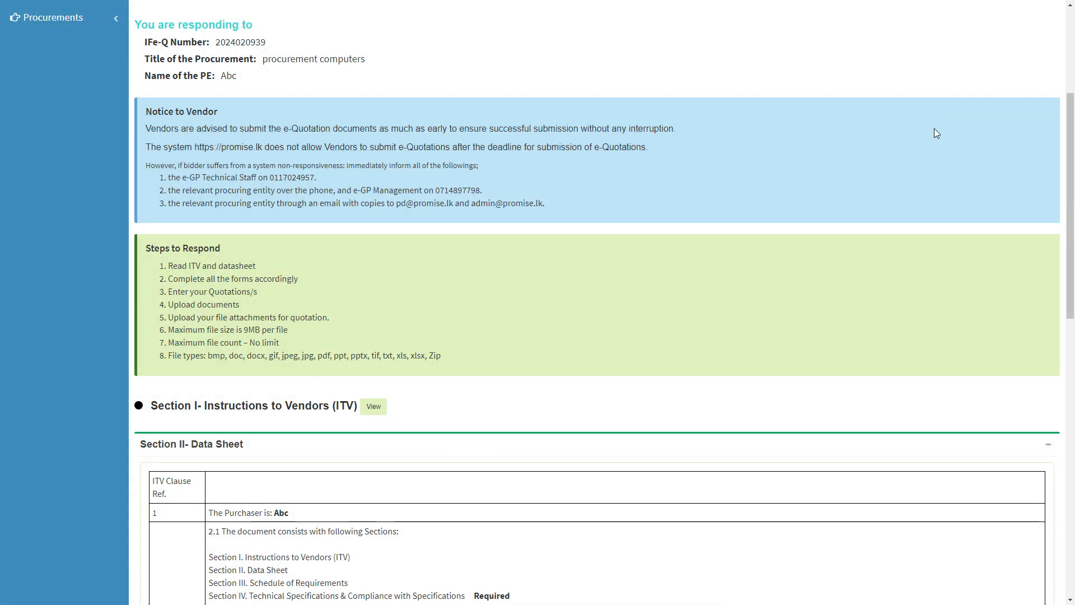
# Read through the Section II Data Sheet and continue to the Procurement Documents step
pyautogui.scroll(-7, 934, 133)
pyautogui.scroll(-1, 932, 145)
pyautogui.scroll(2, 931, 145)
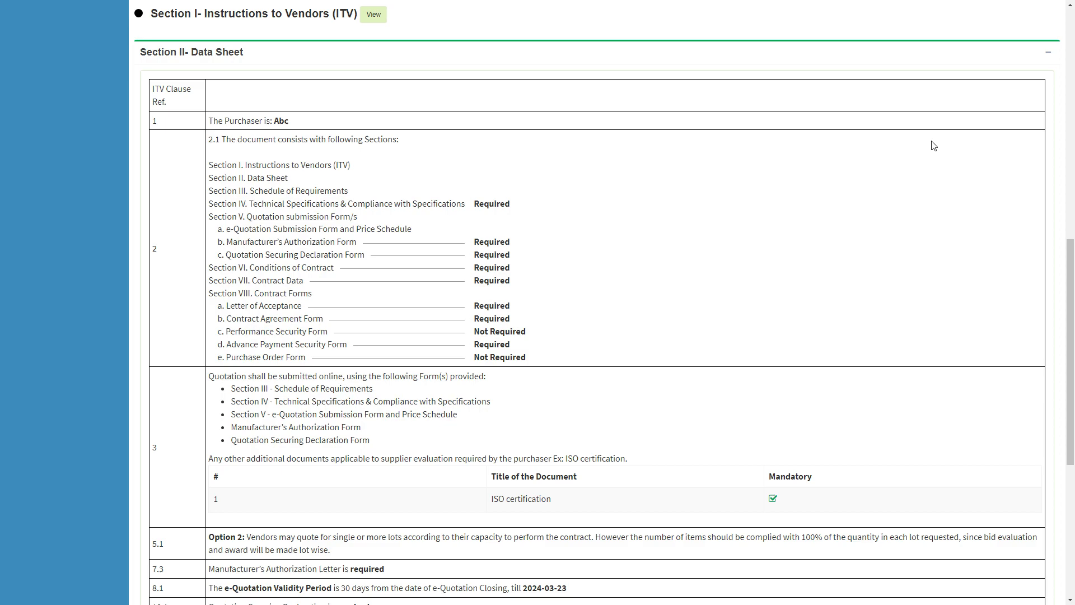
pyautogui.scroll(-3, 930, 145)
pyautogui.scroll(-2, 932, 144)
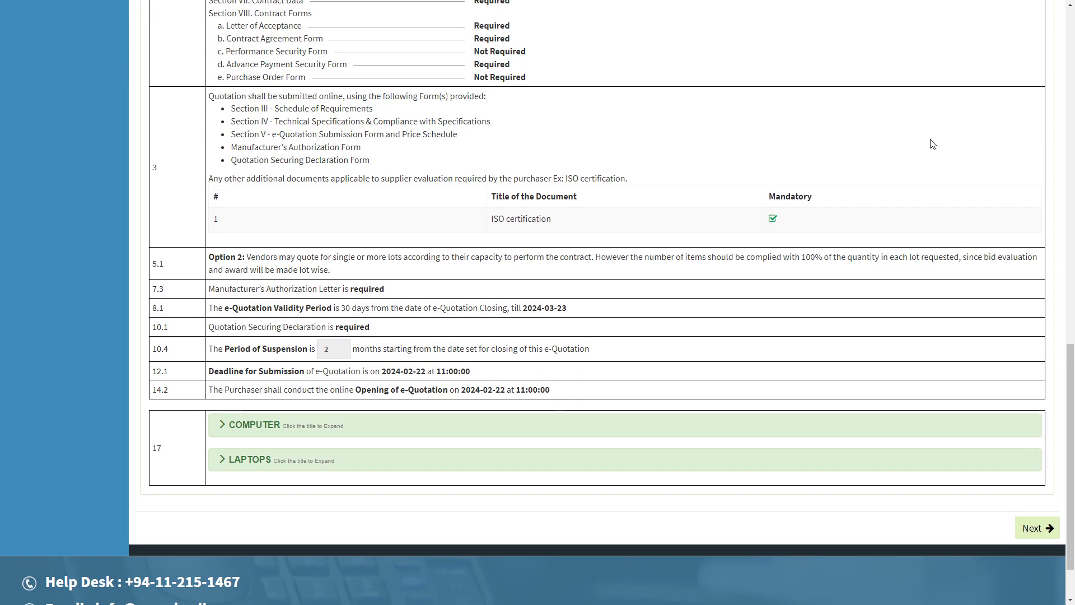
pyautogui.click(1030, 527)
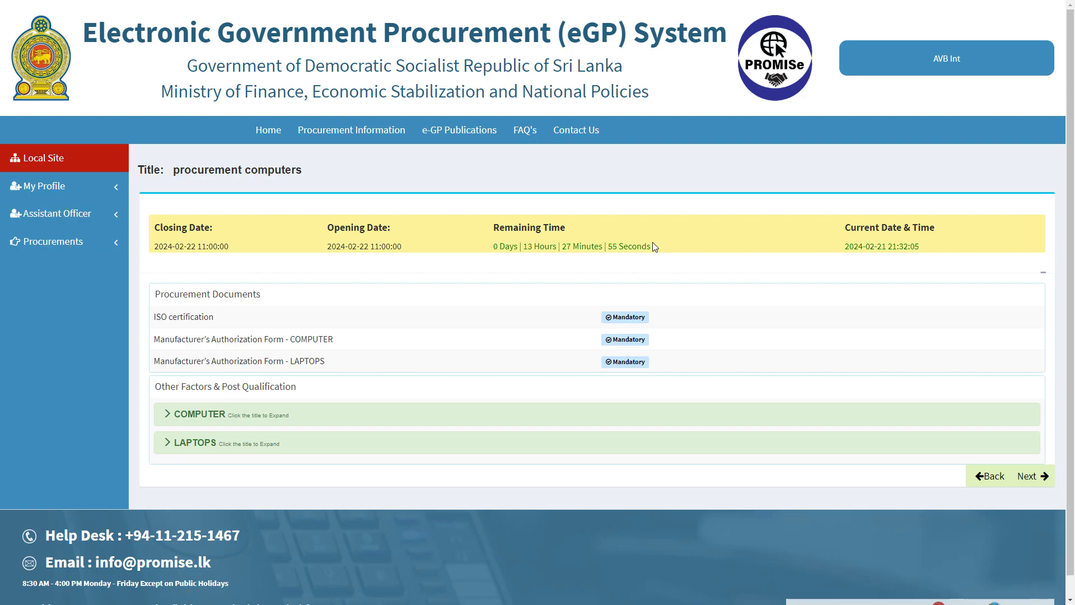
# Expand the COMPUTER and LAPTOPS evaluation factors, then continue to the Schedule of Requirements
pyautogui.scroll(-1, 654, 247)
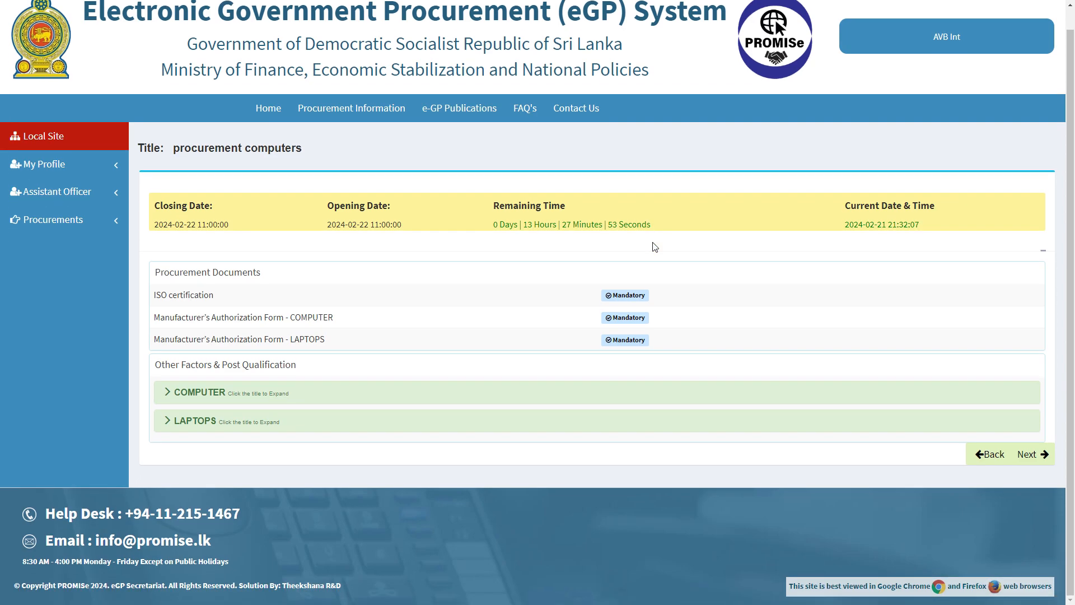
pyautogui.click(218, 393)
pyautogui.scroll(-4, 217, 395)
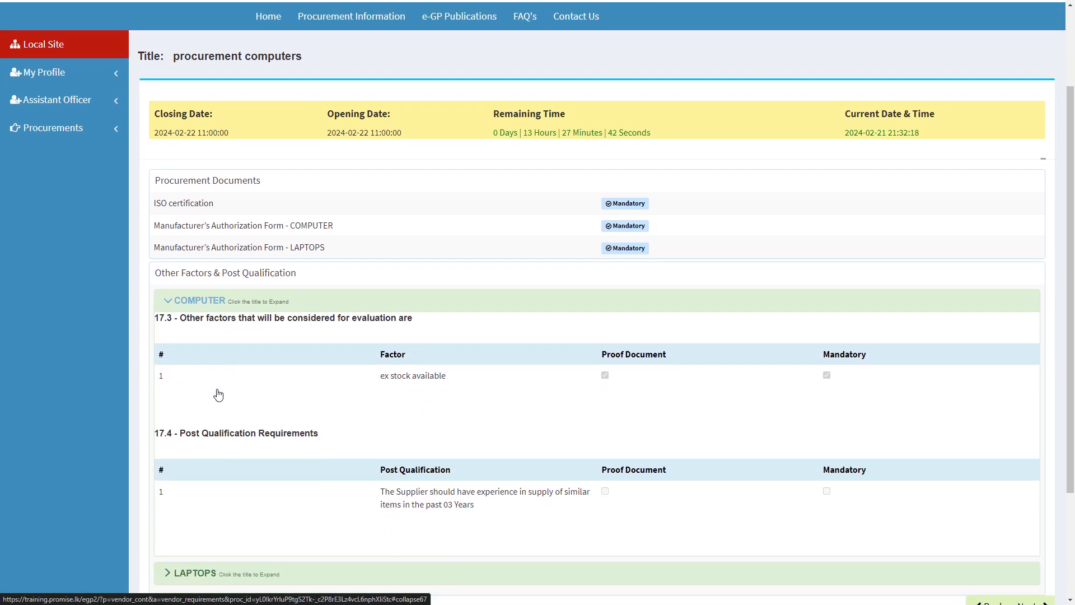
pyautogui.click(208, 443)
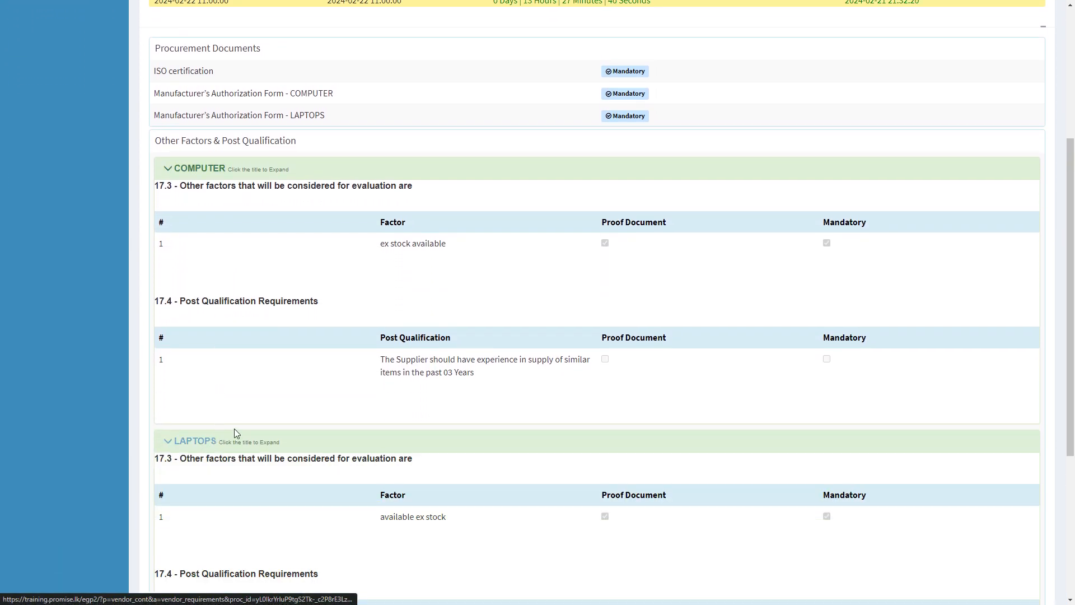
pyautogui.scroll(-5, 234, 428)
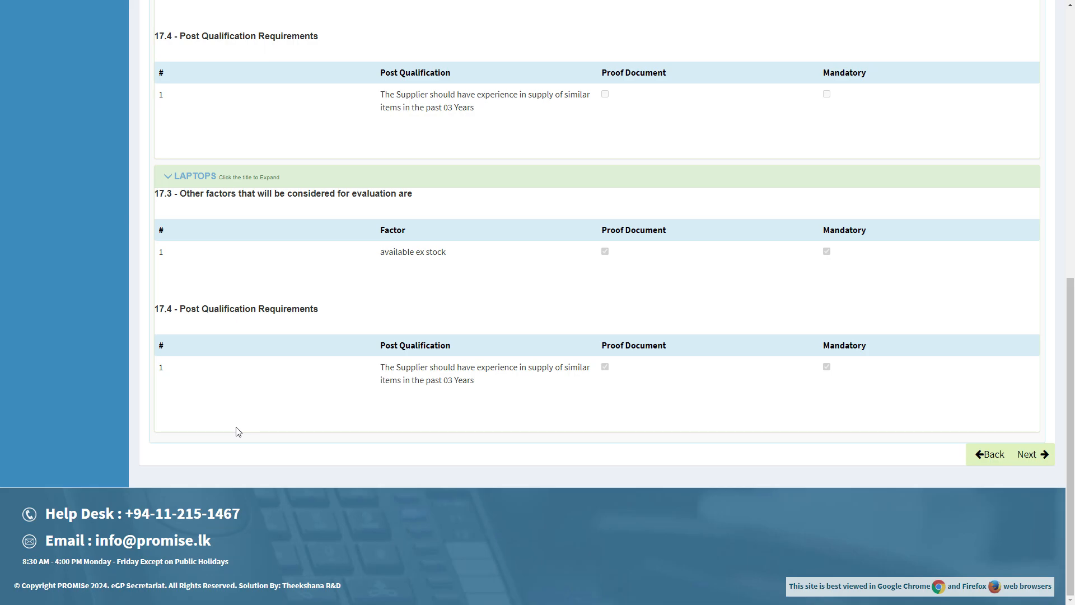
pyautogui.click(1031, 453)
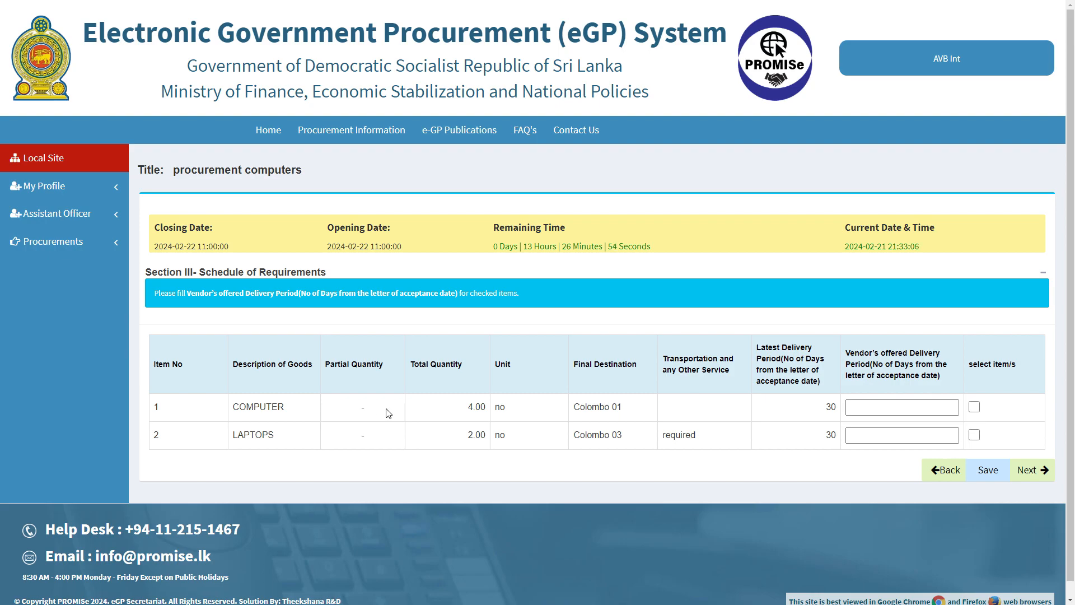
# Select COMPUTER and LAPTOPS with a 30-day delivery period each, save, and continue
pyautogui.click(974, 407)
pyautogui.click(974, 435)
pyautogui.click(912, 409)
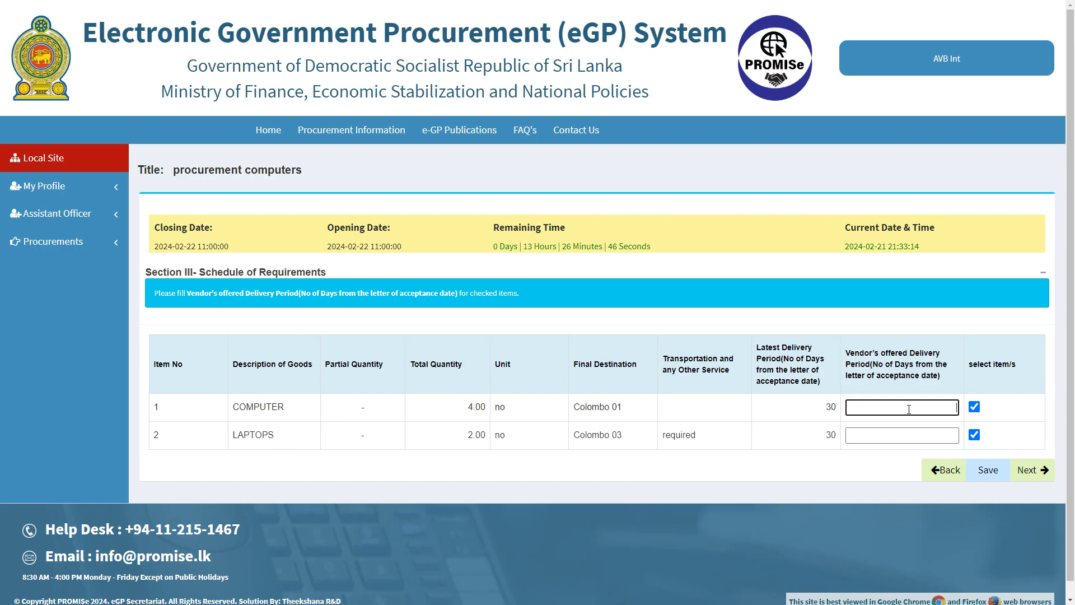
pyautogui.write('30')
pyautogui.click(930, 432)
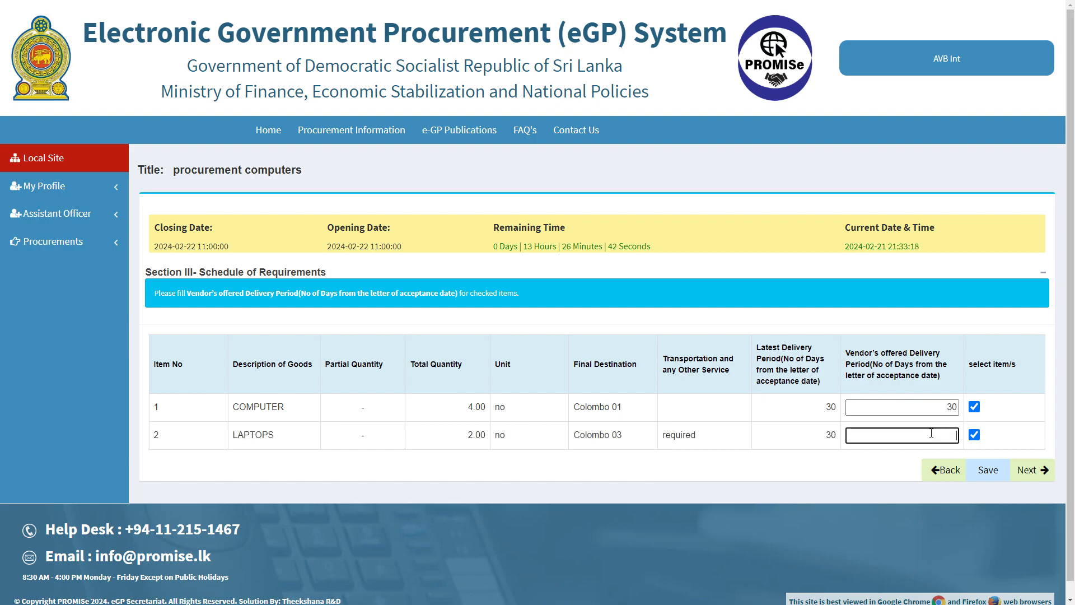
pyautogui.write('30')
pyautogui.click(987, 470)
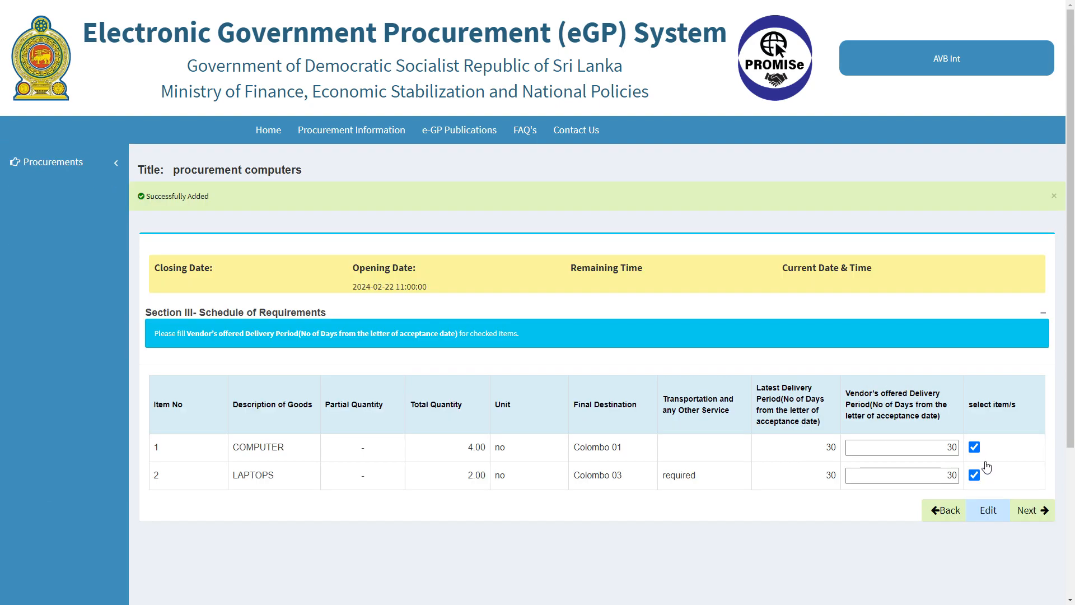
pyautogui.click(1033, 514)
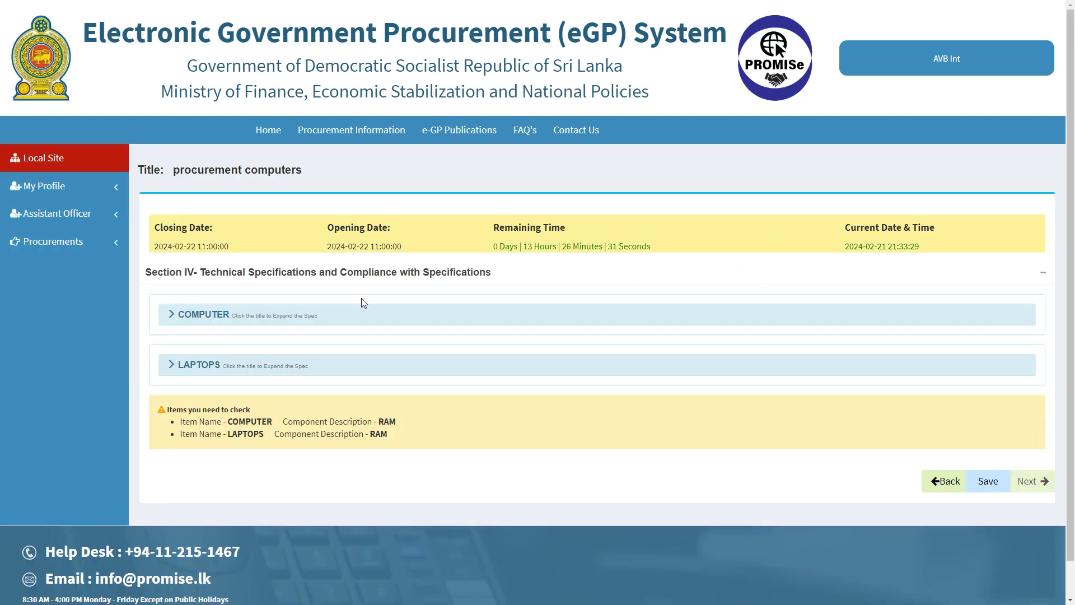
# Mark the COMPUTER's RAM requirement as met, with the remark 64GB
pyautogui.scroll(-1, 336, 302)
pyautogui.scroll(-1, 336, 303)
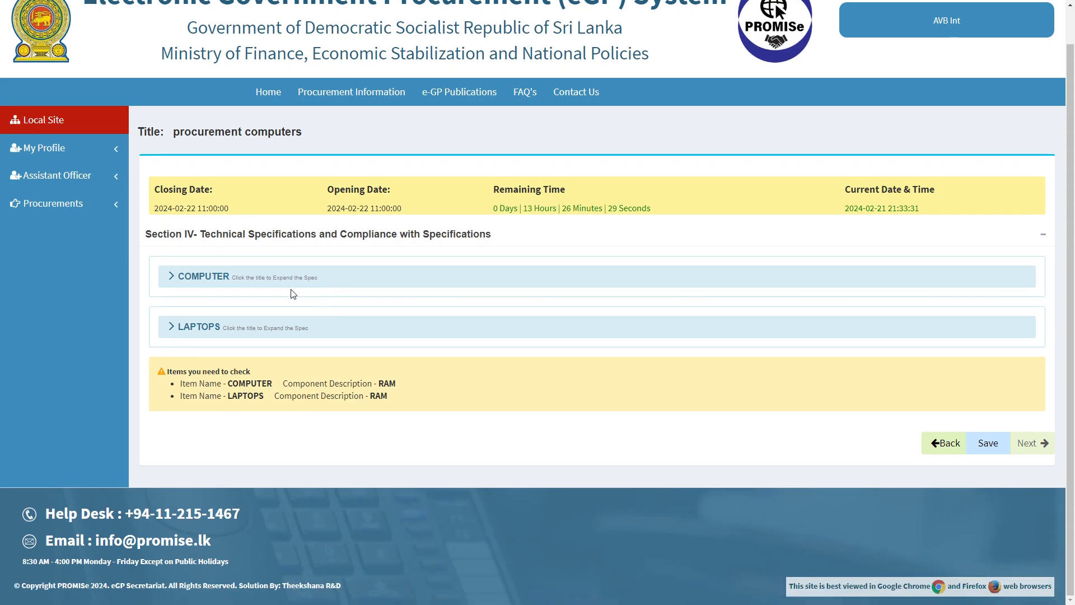
pyautogui.click(208, 278)
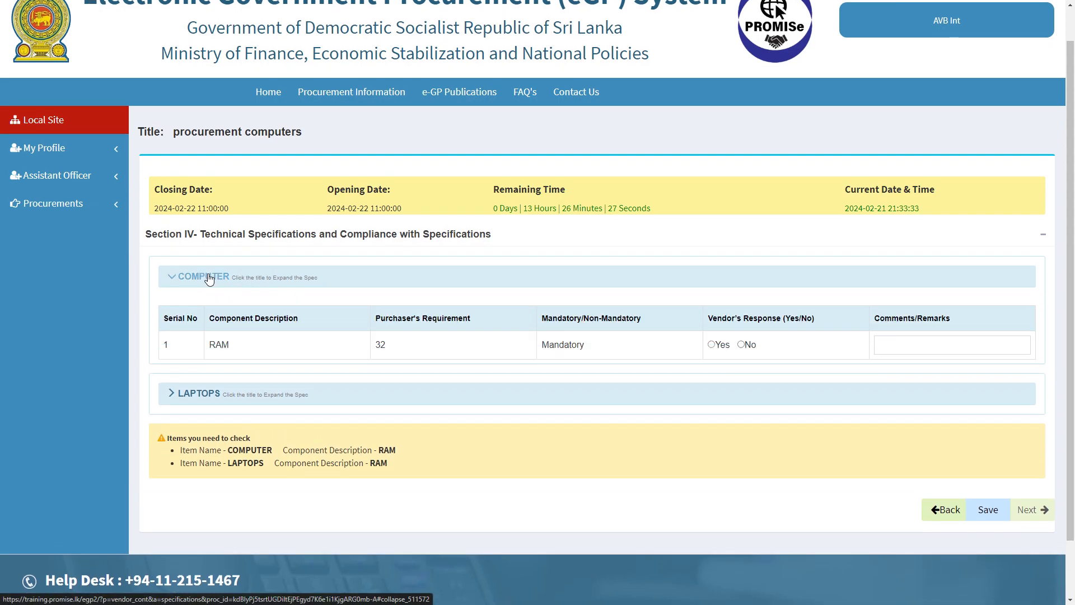
pyautogui.click(711, 345)
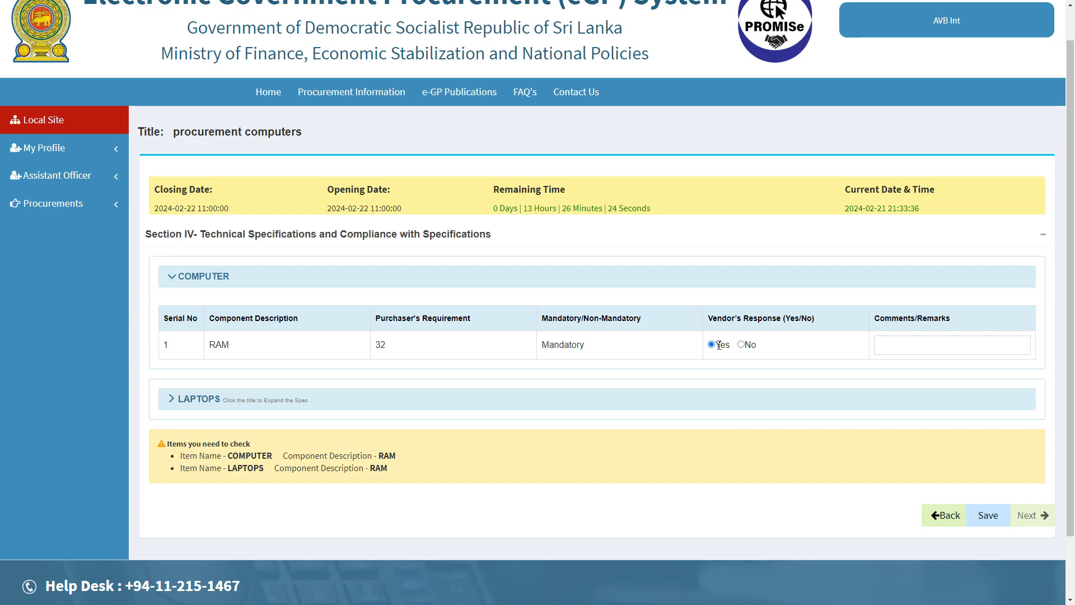
pyautogui.click(902, 344)
pyautogui.write('64GB')
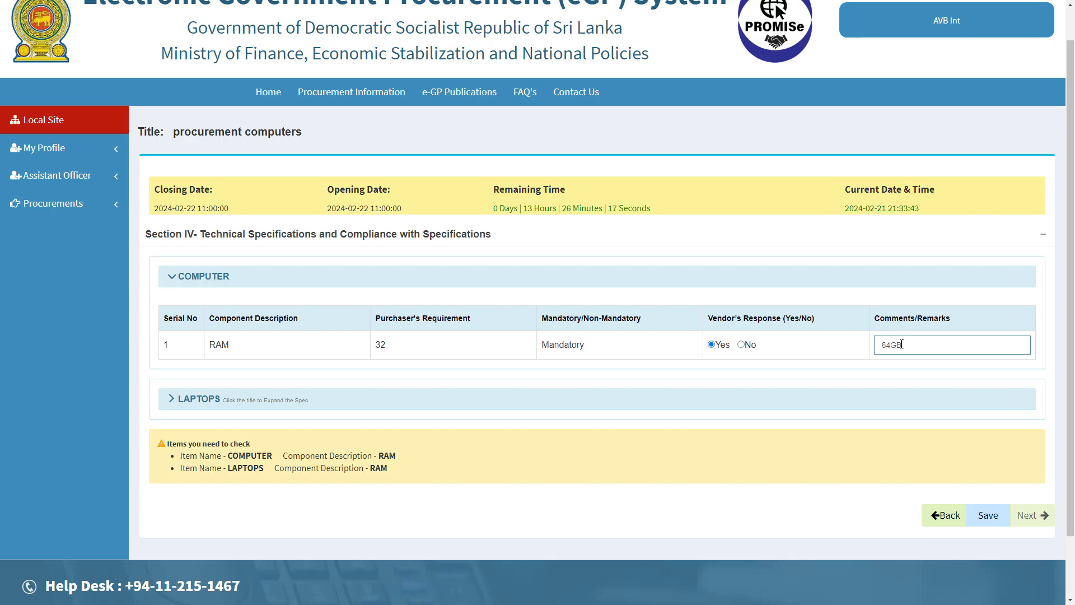
# Mark the LAPTOPS RAM requirement as met and save the specifications
pyautogui.scroll(1, 592, 375)
pyautogui.click(206, 442)
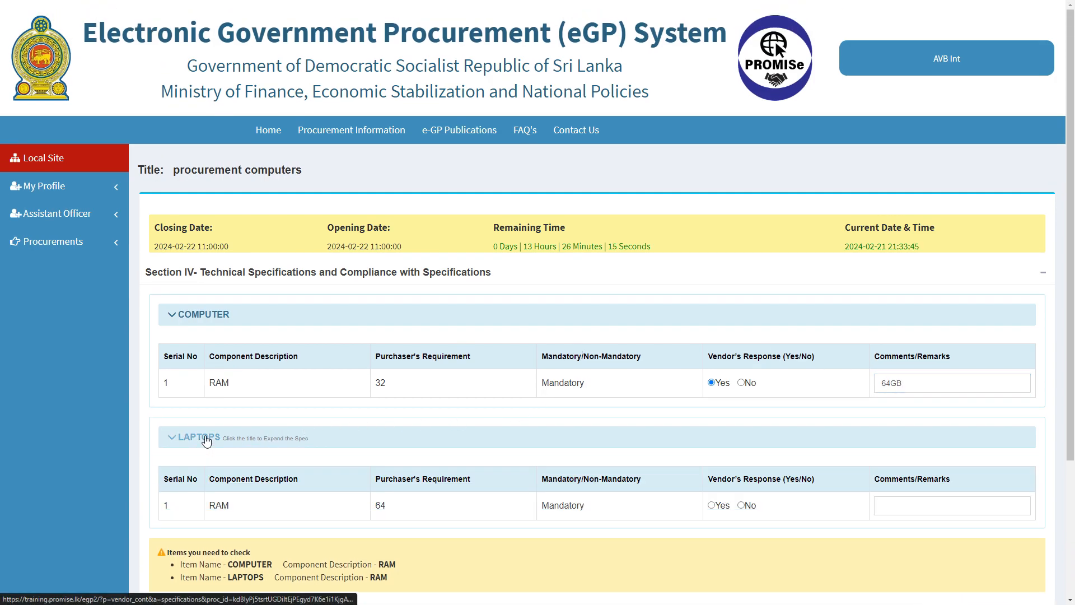
pyautogui.click(711, 505)
pyautogui.scroll(-4, 711, 507)
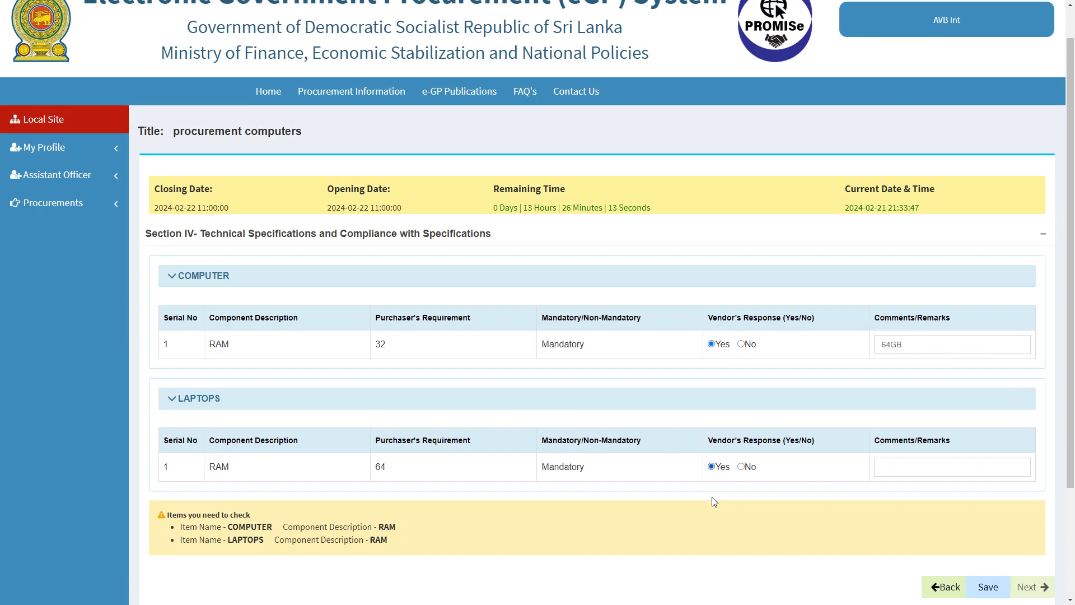
pyautogui.click(990, 448)
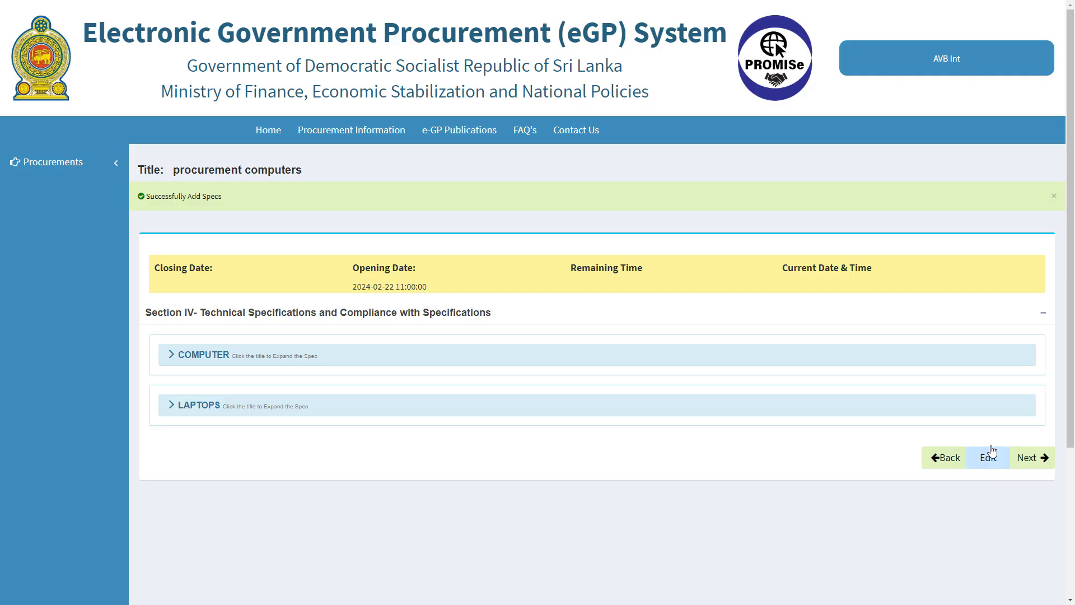
# In the price schedule, set the COMPUTER line's origin to China and manufacture to India
pyautogui.click(1028, 458)
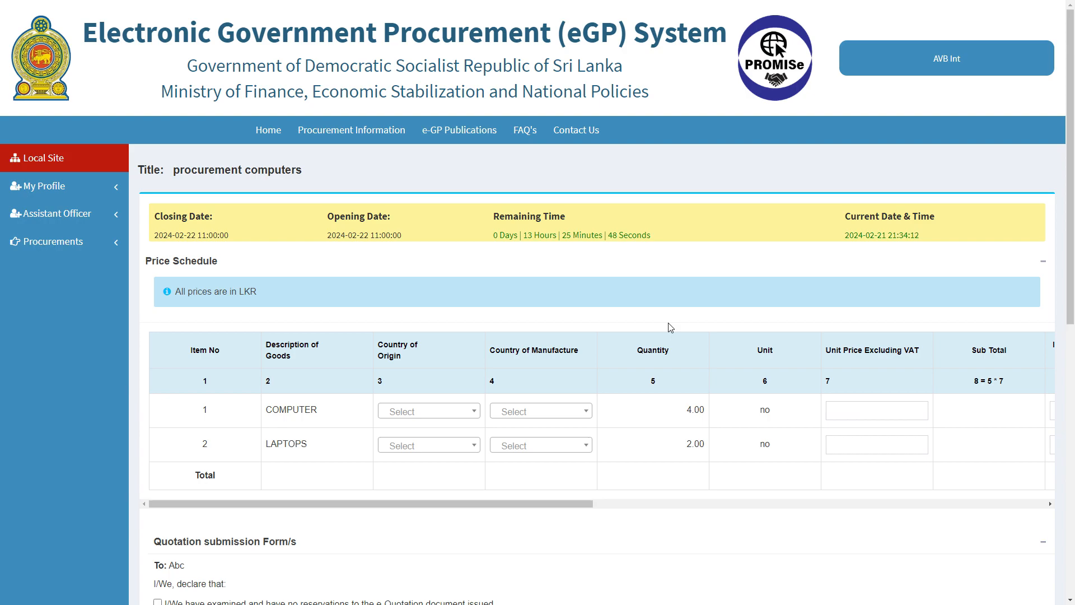
pyautogui.click(461, 417)
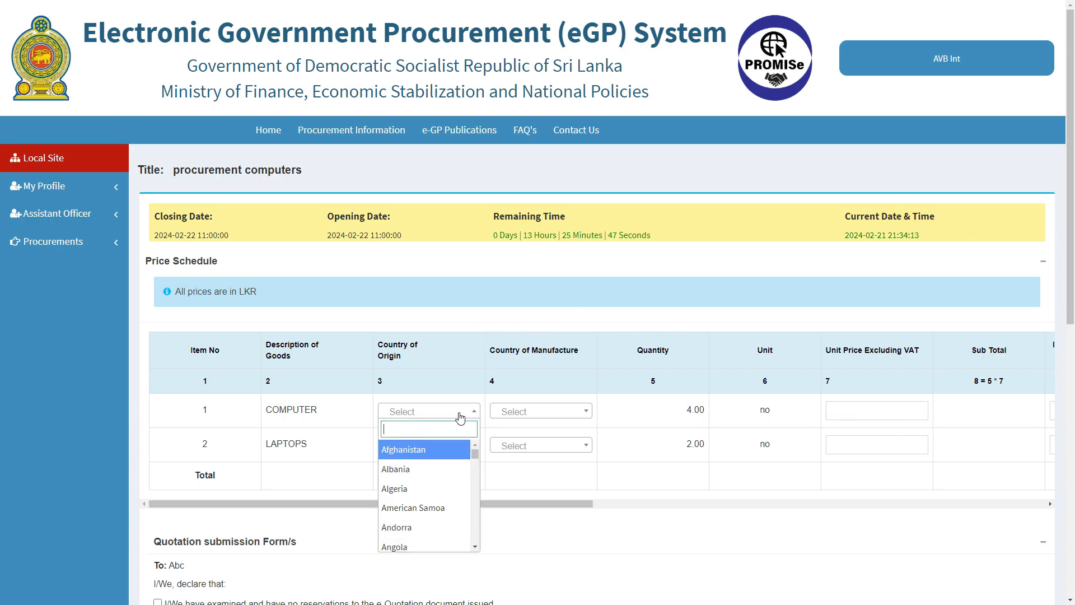
pyautogui.write('chi')
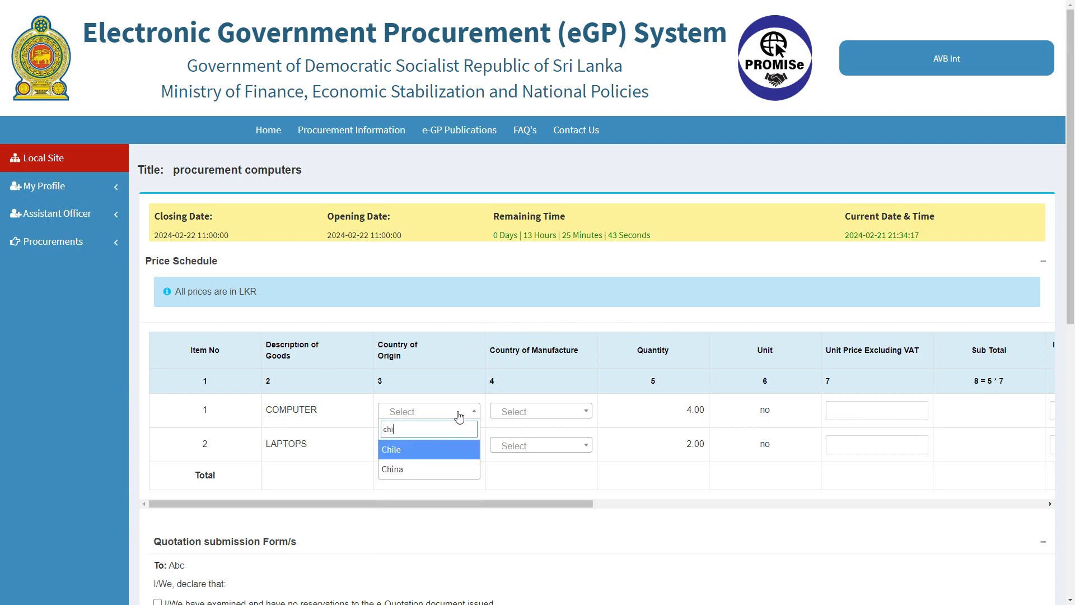
pyautogui.click(458, 450)
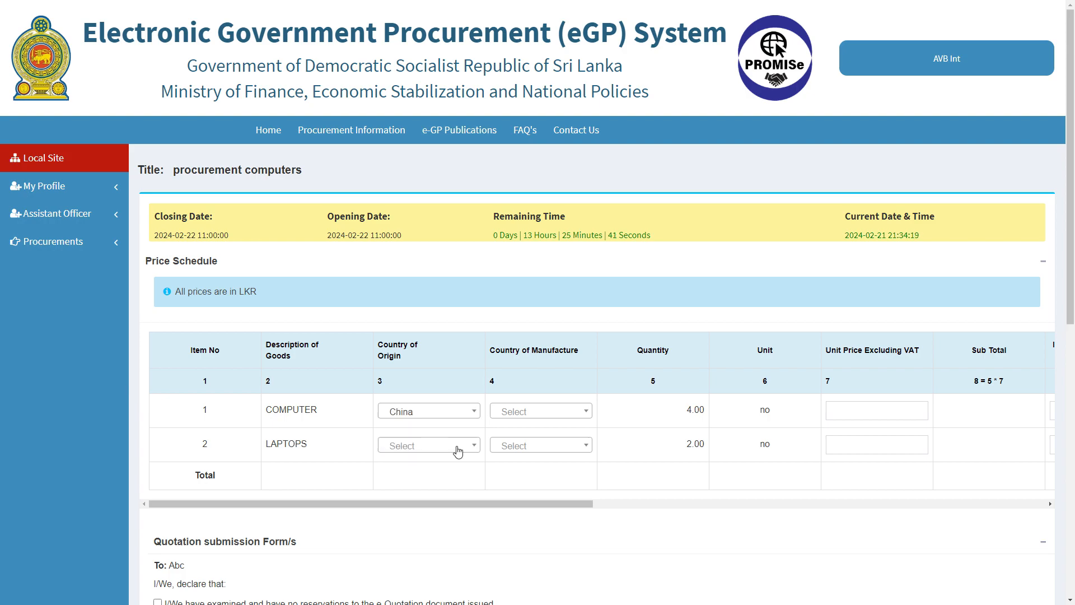
pyautogui.click(522, 417)
pyautogui.write('ind')
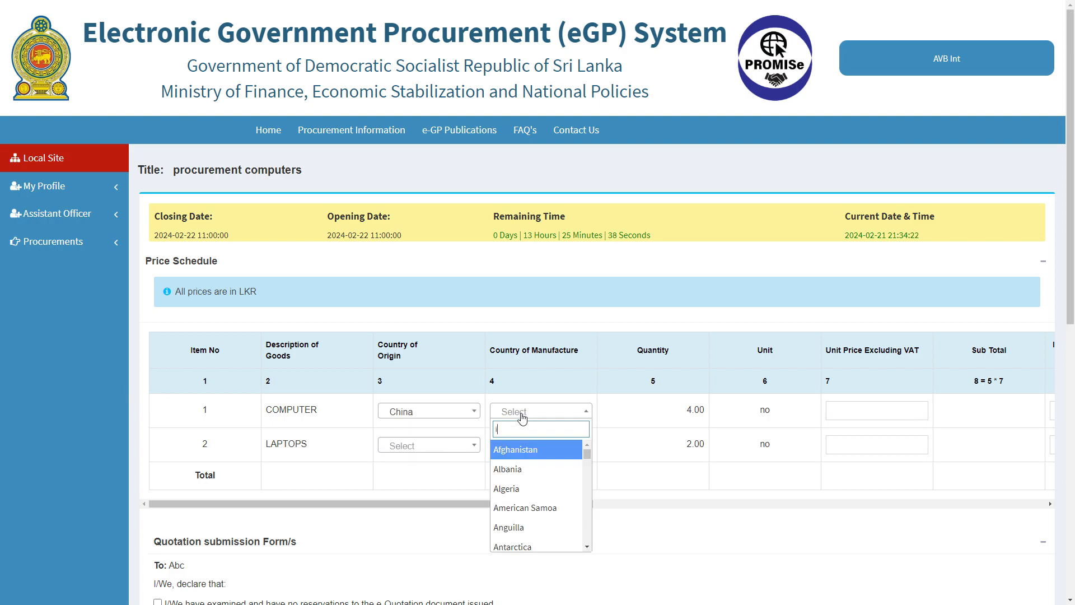
pyautogui.click(541, 478)
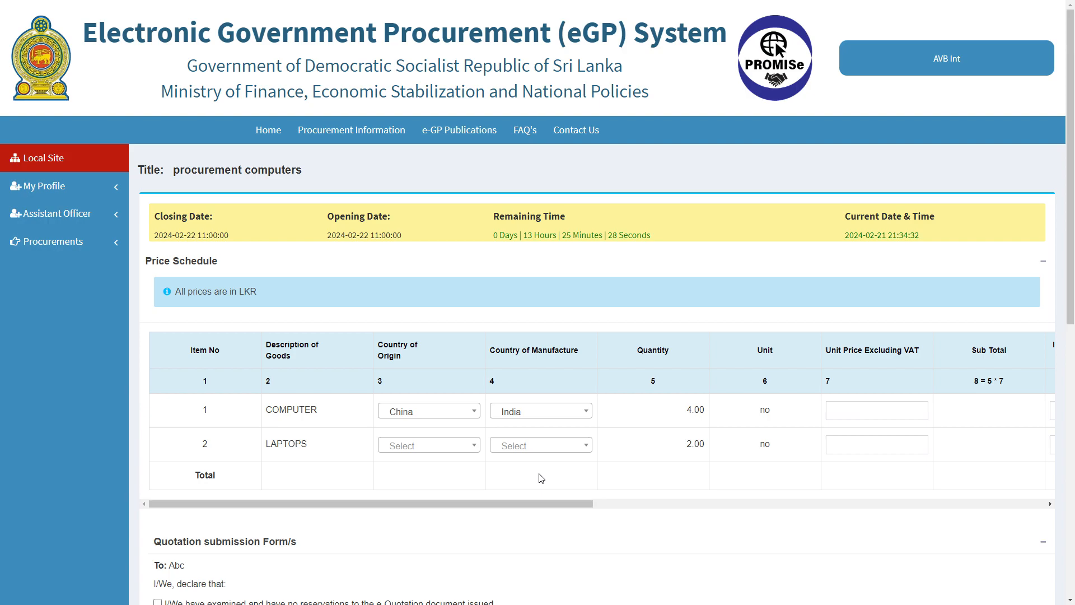
# Enter the COMPUTER's 125,000 unit price, inland transport cost and 3,000 discount
pyautogui.moveTo(586, 501); pyautogui.dragTo(684, 503)
pyautogui.click(667, 411)
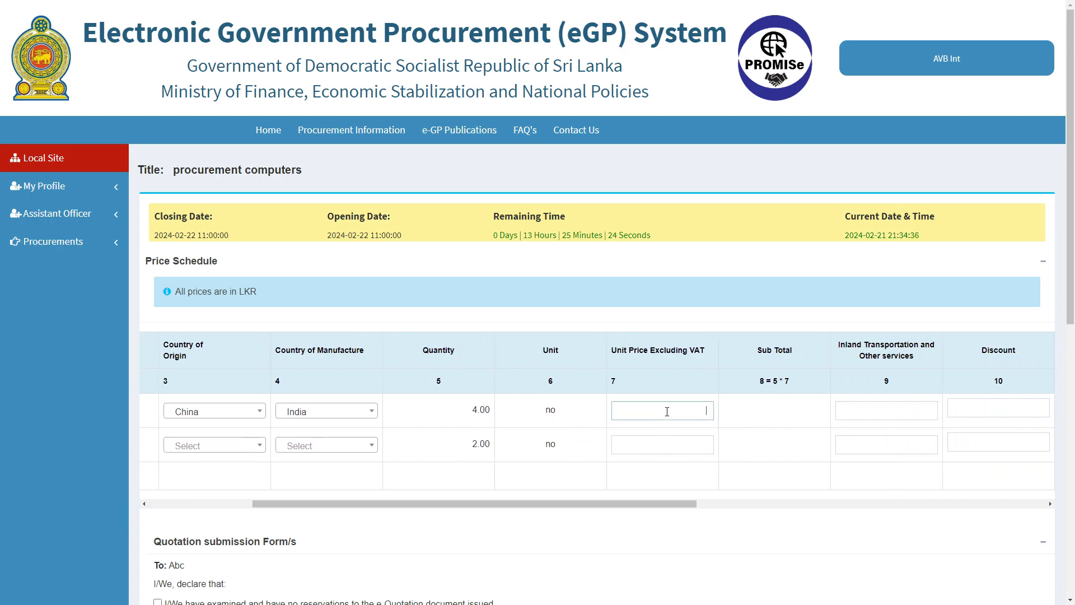
pyautogui.write('125,000')
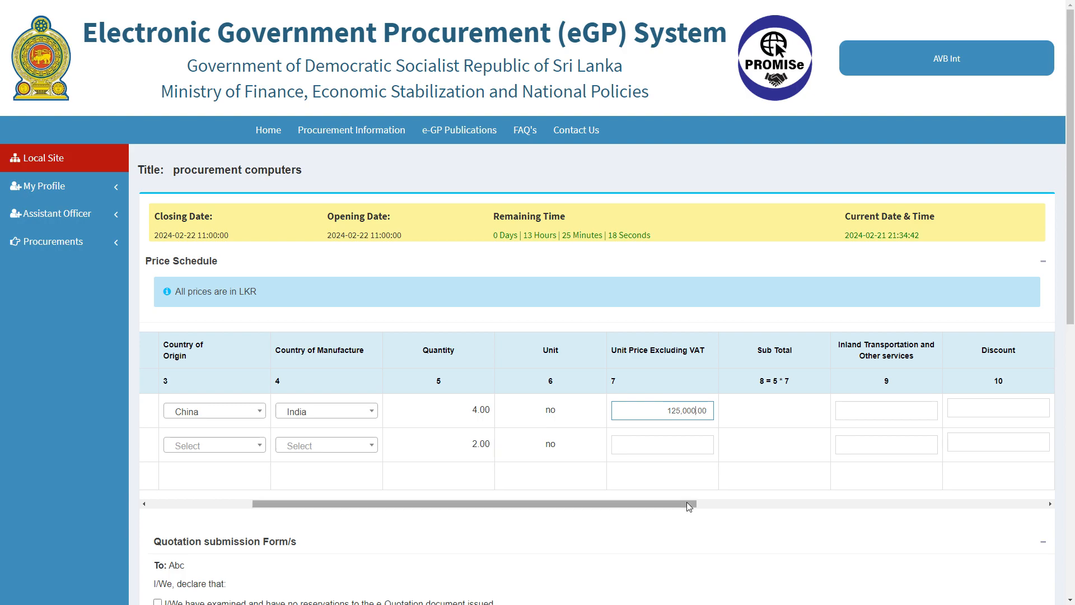
pyautogui.moveTo(686, 503); pyautogui.dragTo(812, 503)
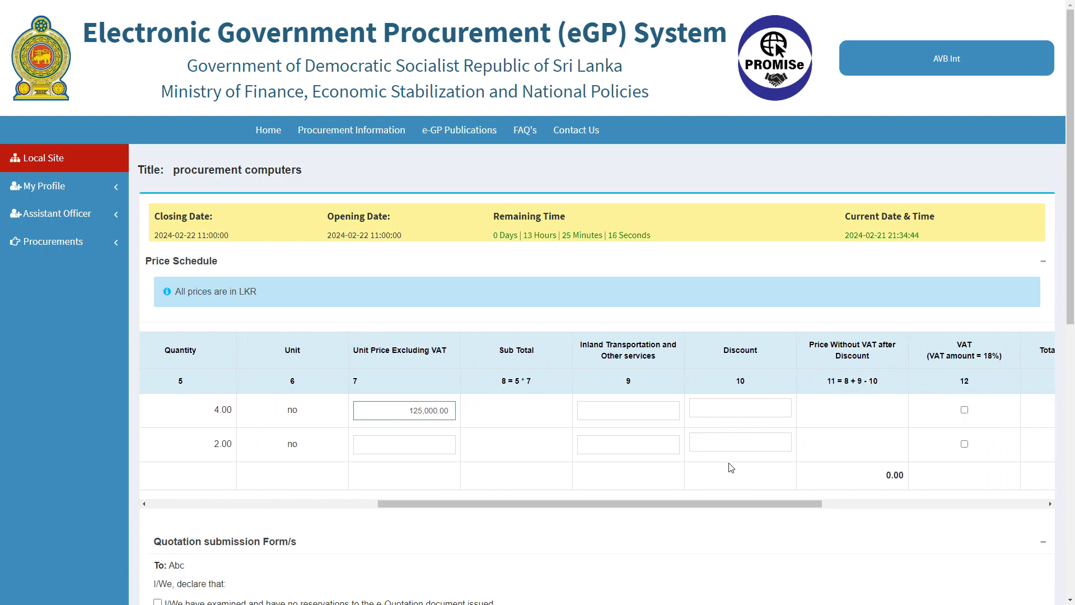
pyautogui.click(645, 409)
pyautogui.write('5000')
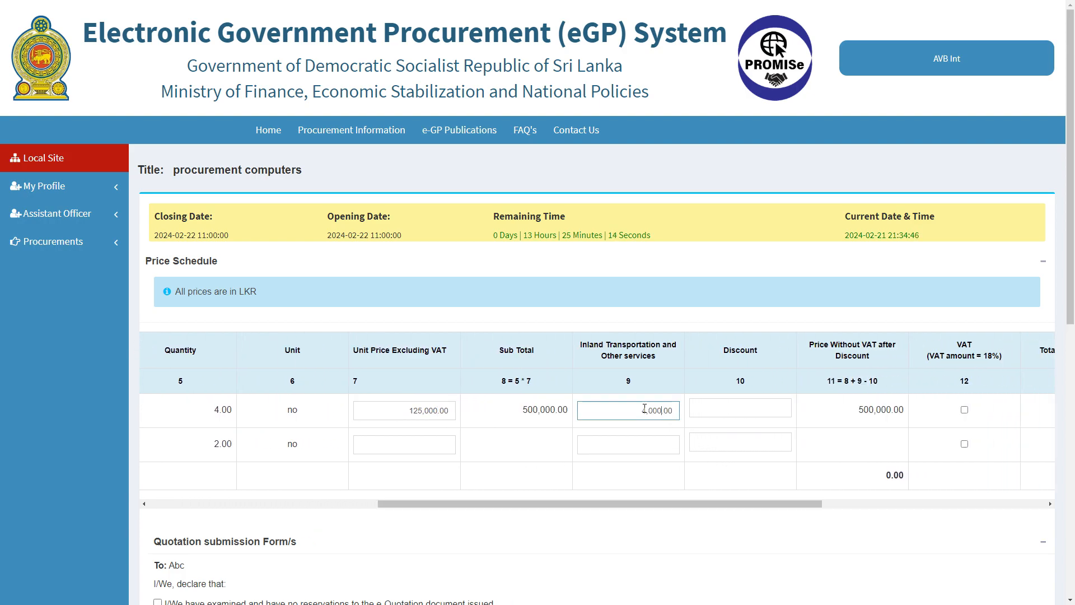
pyautogui.click(697, 409)
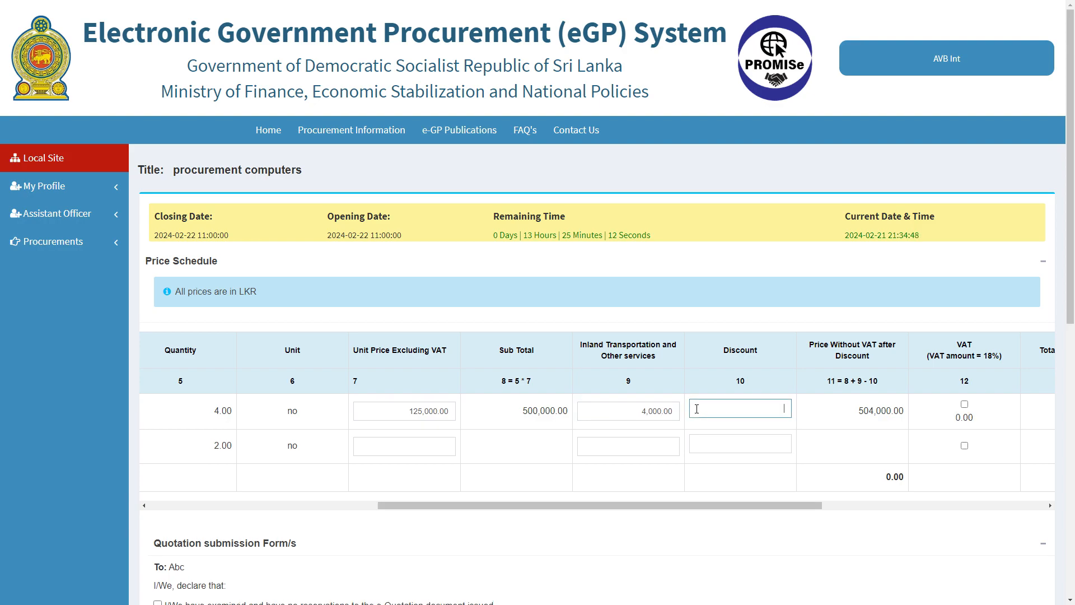
pyautogui.write('3000')
# Apply the discount and 18% VAT, then save the COMPUTER price line
pyautogui.hscroll(3, 782, 501)
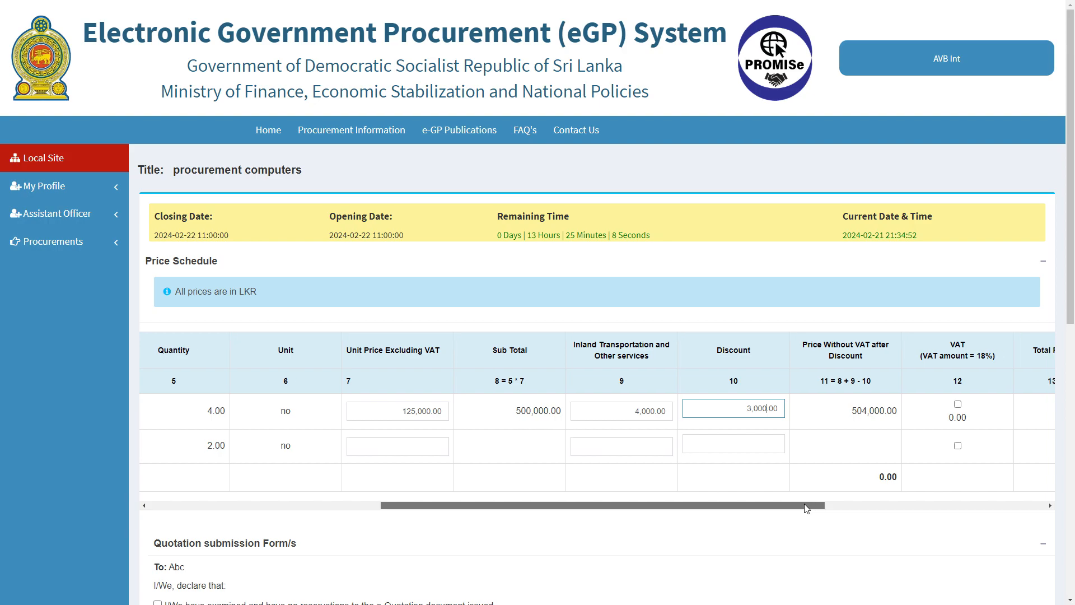
pyautogui.click(689, 424)
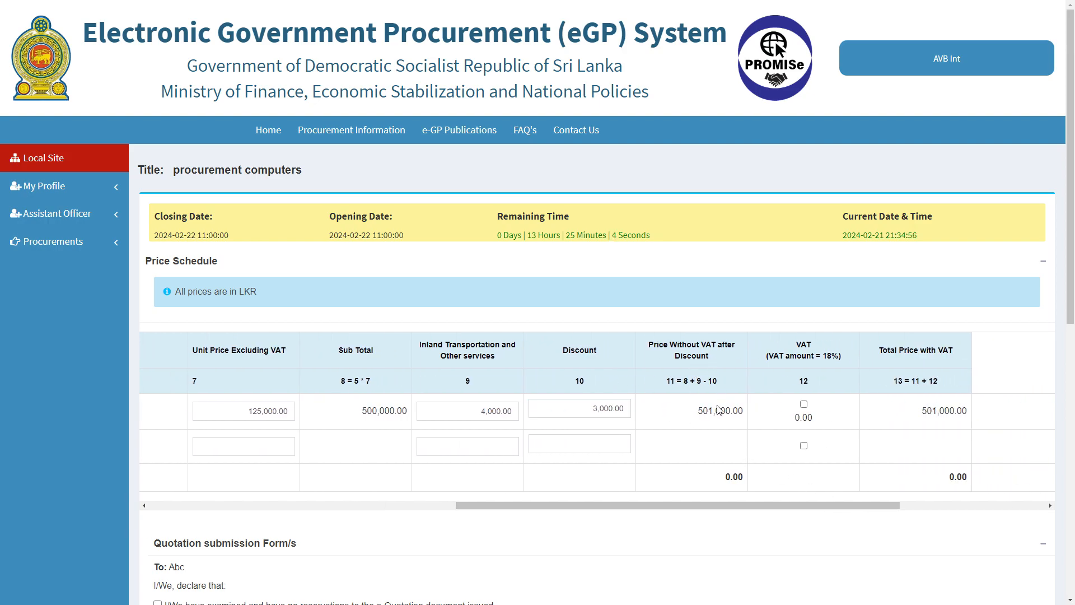
pyautogui.click(804, 405)
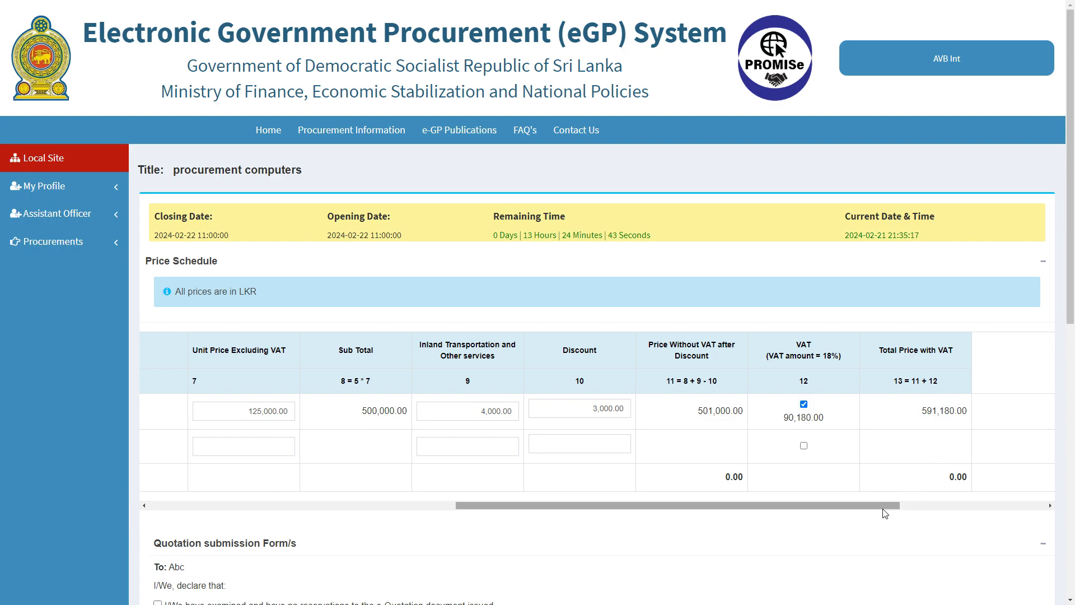
pyautogui.moveTo(885, 505); pyautogui.dragTo(985, 501)
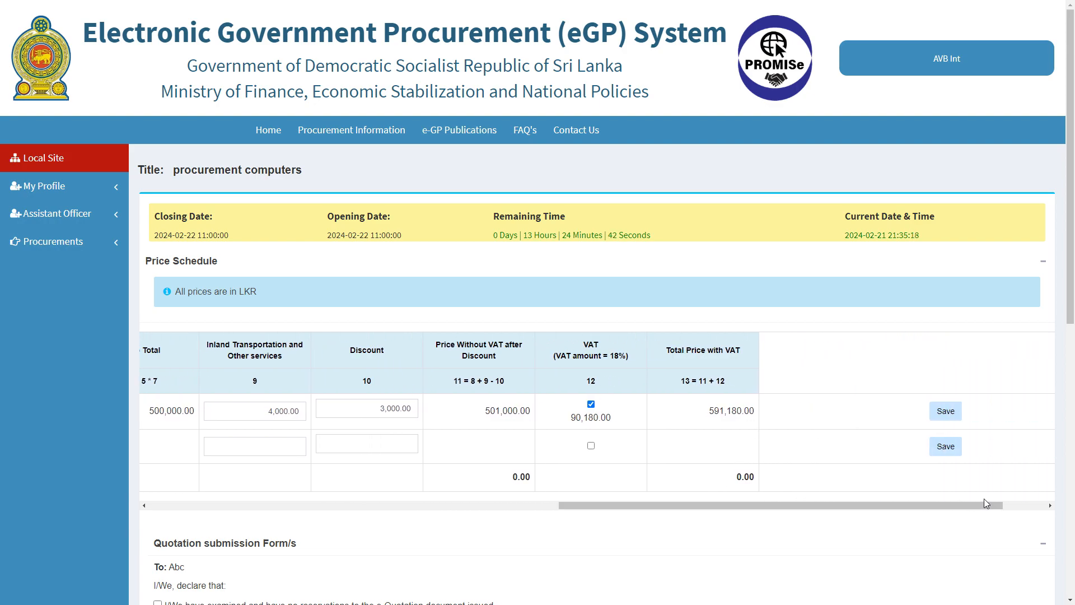
pyautogui.click(945, 411)
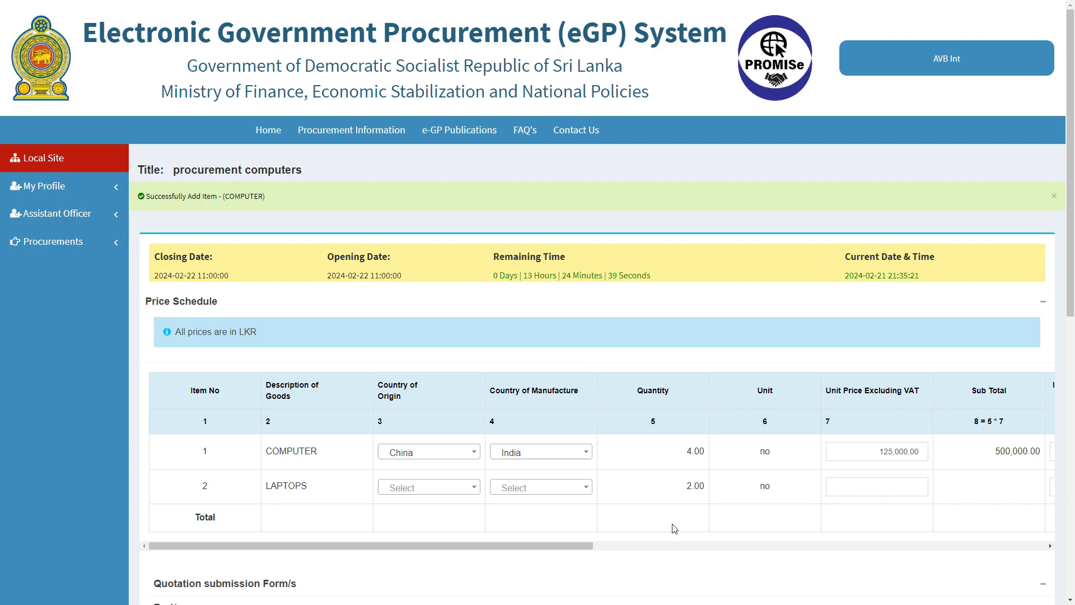
# Set the LAPTOPS line's origin to Australia and manufacture to Argentina
pyautogui.click(448, 490)
pyautogui.scroll(-3, 456, 444)
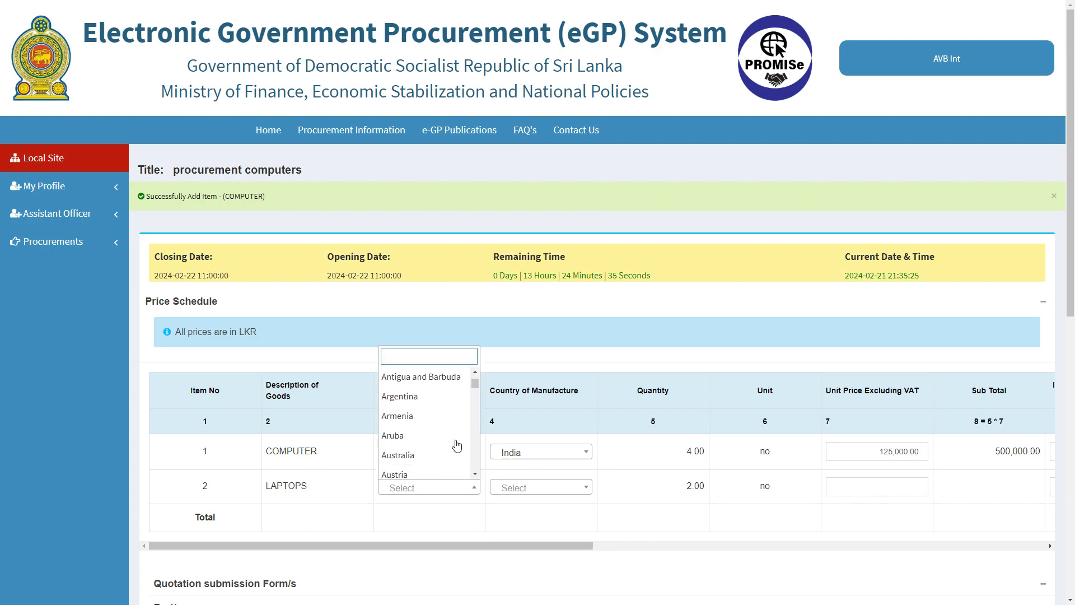
pyautogui.click(456, 442)
pyautogui.click(541, 488)
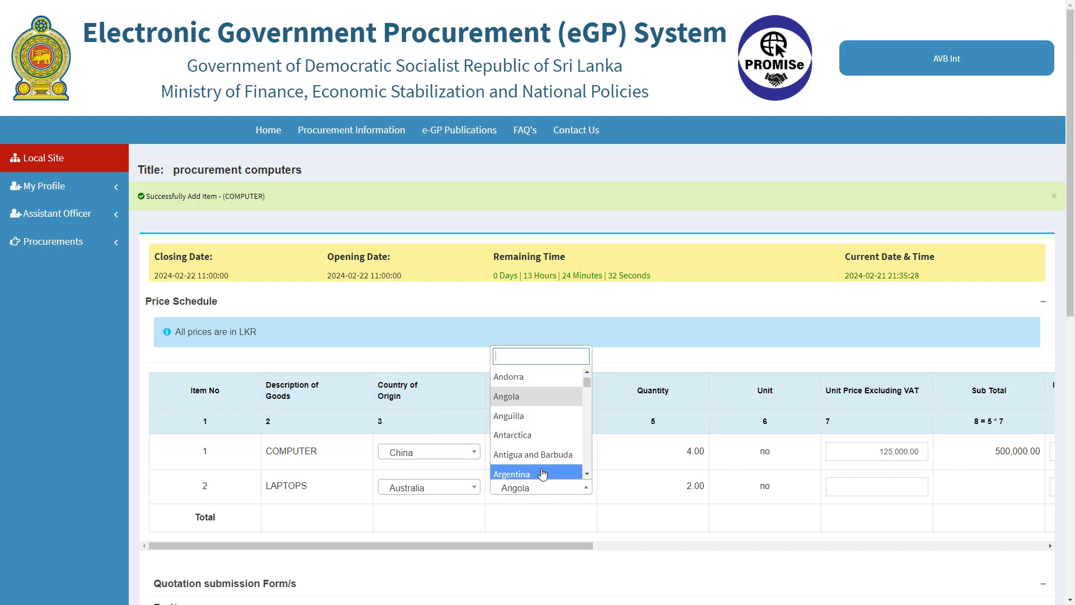
pyautogui.click(540, 474)
# Give LAPTOPS a 175,000 unit price with VAT and save the line
pyautogui.moveTo(539, 545); pyautogui.dragTo(670, 546)
pyautogui.click(623, 485)
pyautogui.write('1750000.00')
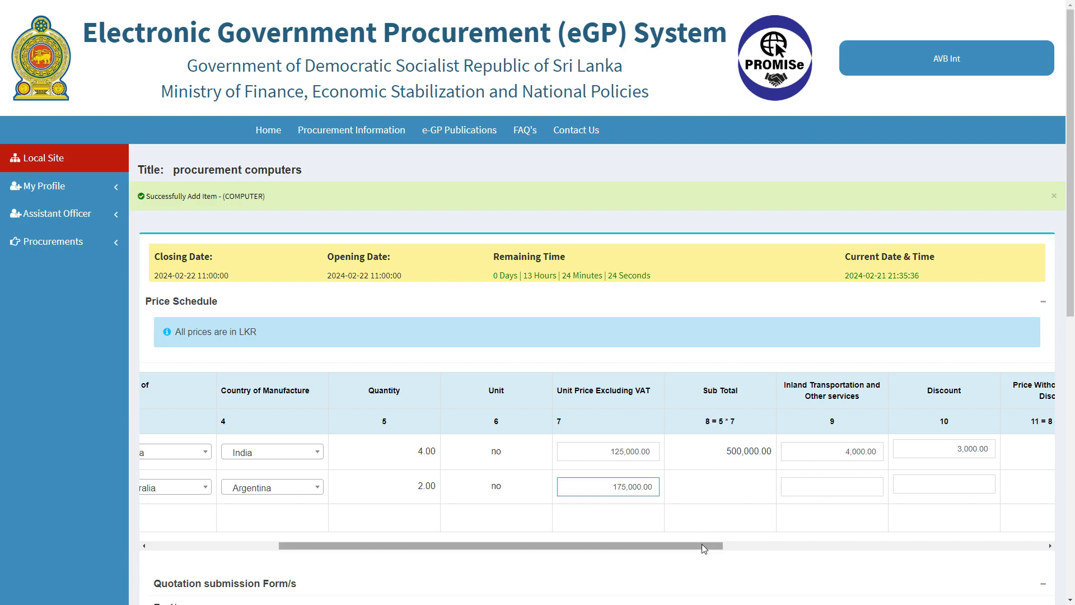
pyautogui.moveTo(704, 547); pyautogui.dragTo(967, 549)
pyautogui.click(804, 481)
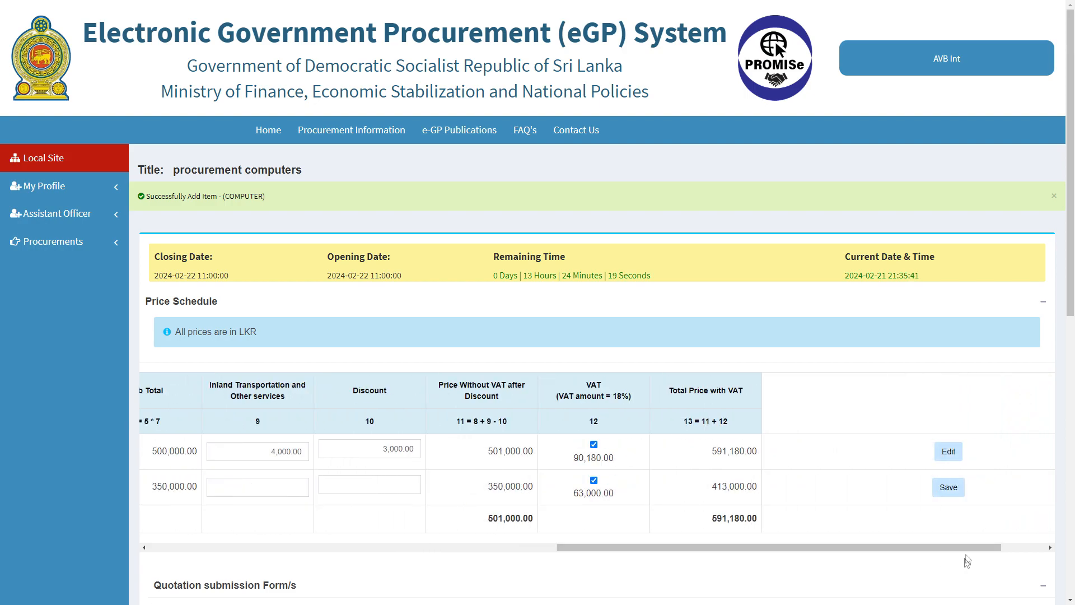
pyautogui.click(950, 487)
pyautogui.scroll(-8, 891, 490)
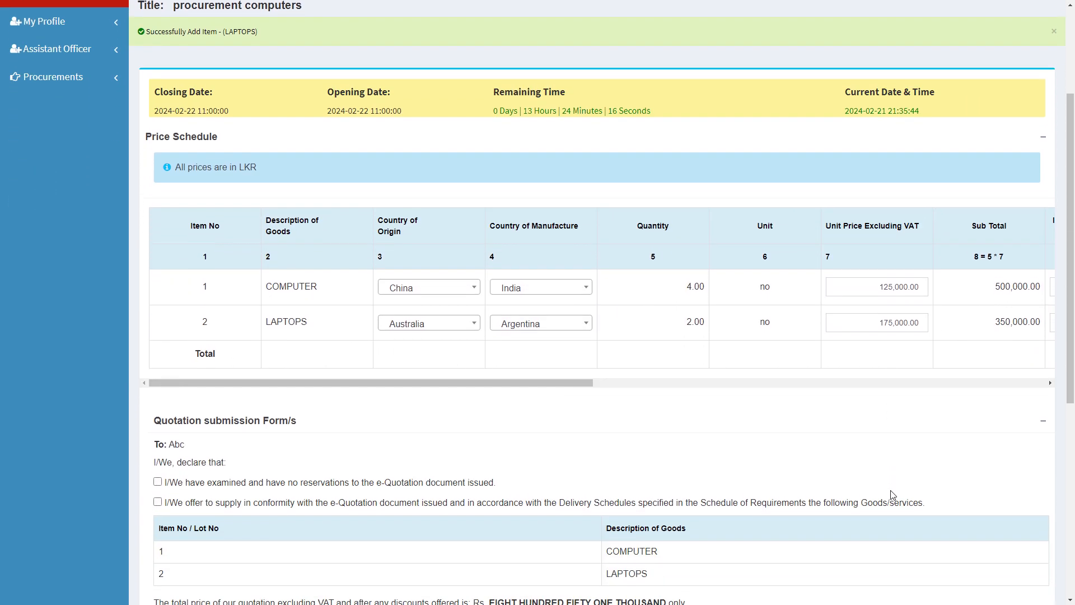
pyautogui.scroll(-2, 891, 494)
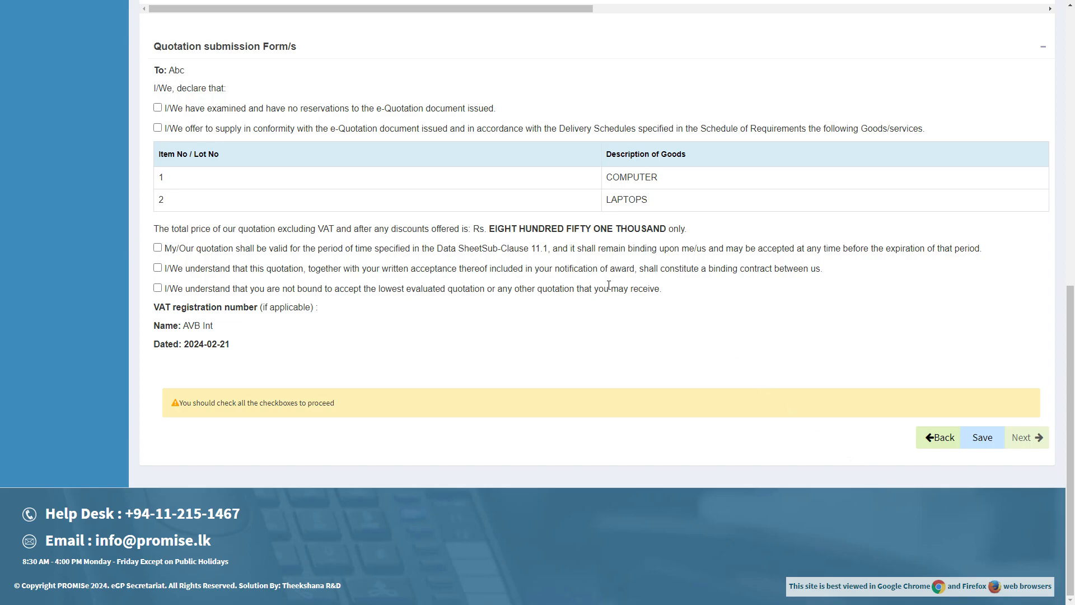
# Tick and save all five quotation declarations, then continue to the Securing Declaration Form
pyautogui.click(157, 108)
pyautogui.click(157, 127)
pyautogui.click(157, 248)
pyautogui.click(158, 268)
pyautogui.click(158, 288)
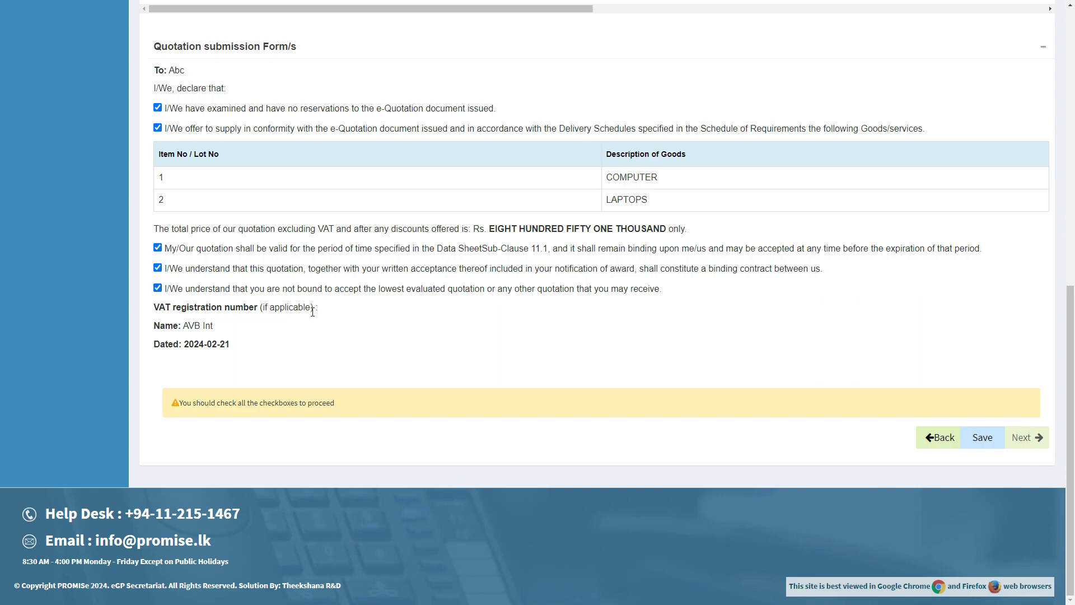
pyautogui.click(981, 437)
pyautogui.scroll(-8, 972, 434)
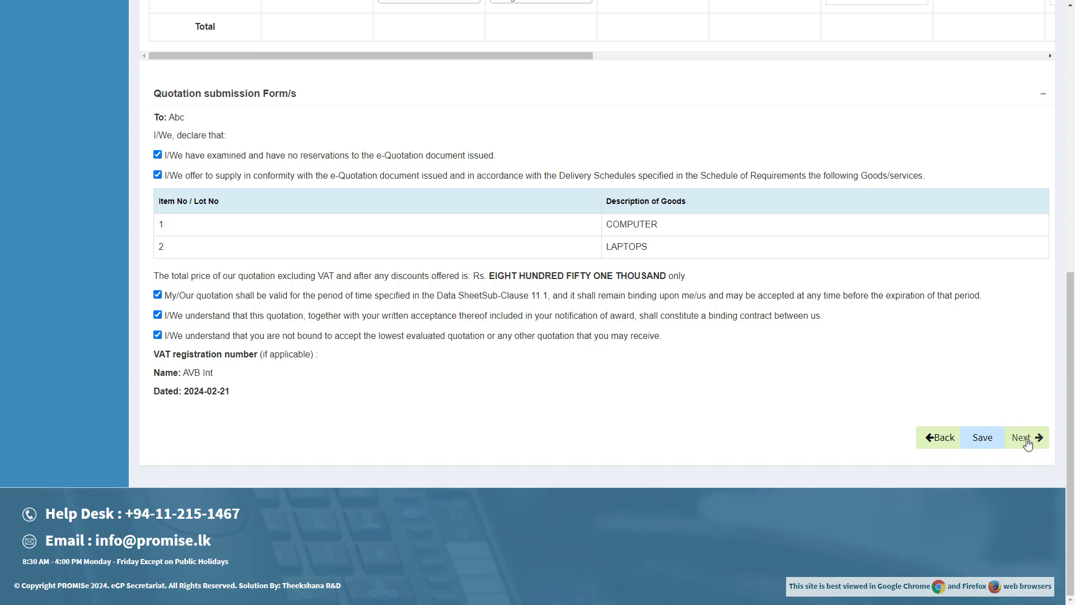
pyautogui.click(1027, 444)
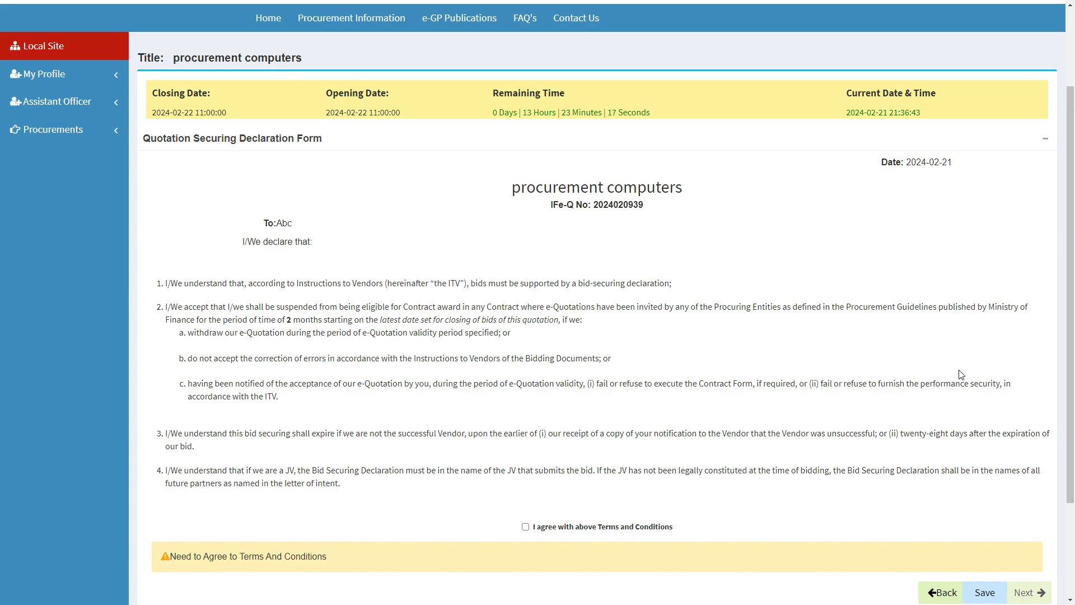
# Agree to and save the securing declaration terms, then go on to document upload
pyautogui.click(525, 526)
pyautogui.click(971, 593)
pyautogui.scroll(-4, 1029, 503)
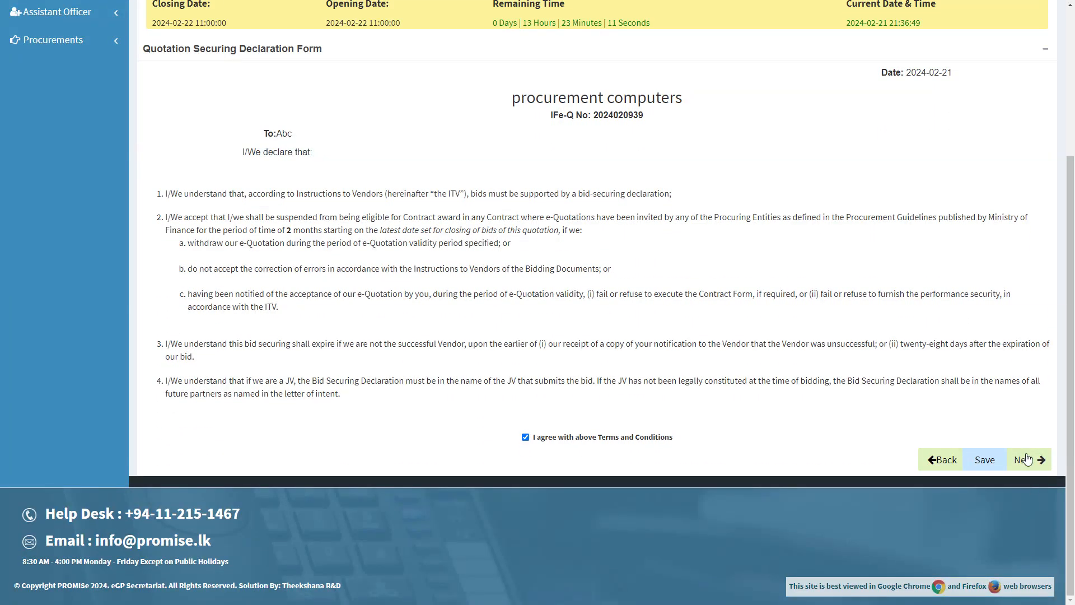
pyautogui.click(1026, 459)
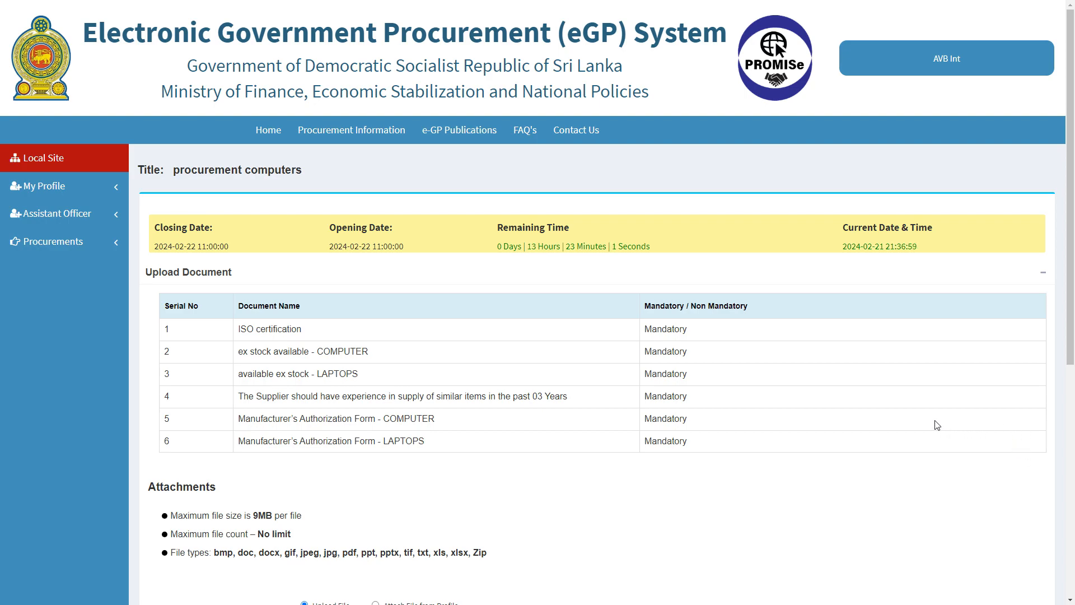
# Set the new attachment's document type to Other and title it 'Manufacture authorisation'
pyautogui.scroll(-4, 936, 424)
pyautogui.click(571, 411)
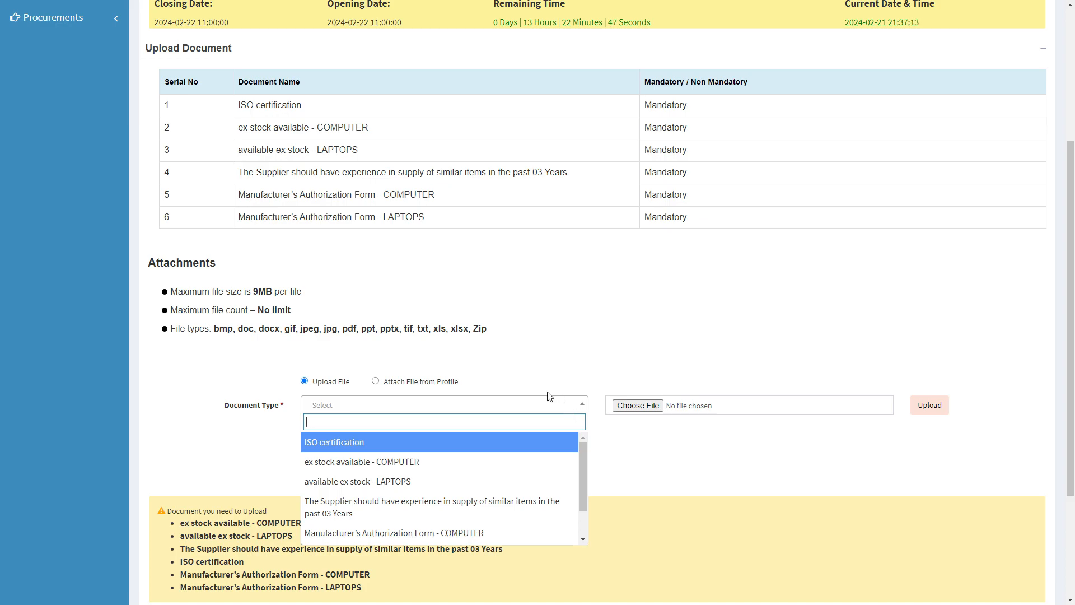
pyautogui.scroll(-1, 548, 445)
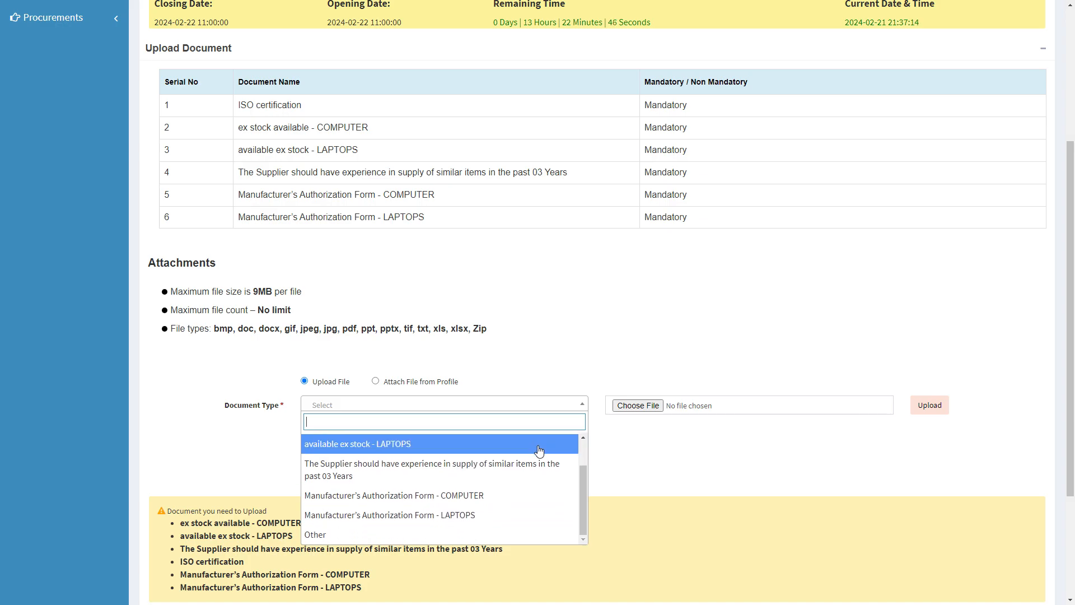
pyautogui.click(459, 534)
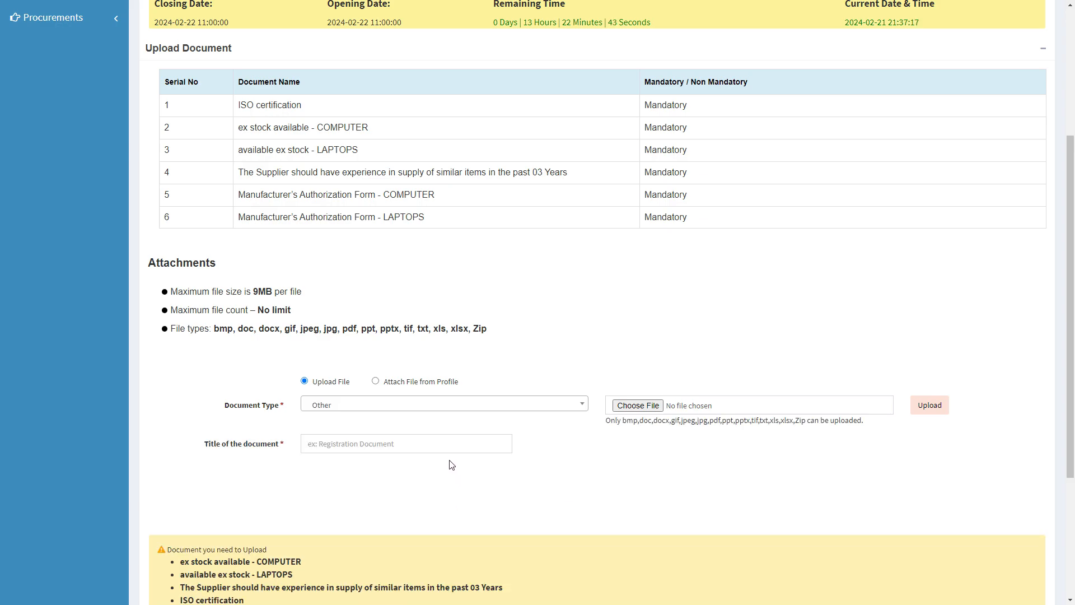
pyautogui.click(436, 439)
pyautogui.write('Manufacture authorisation')
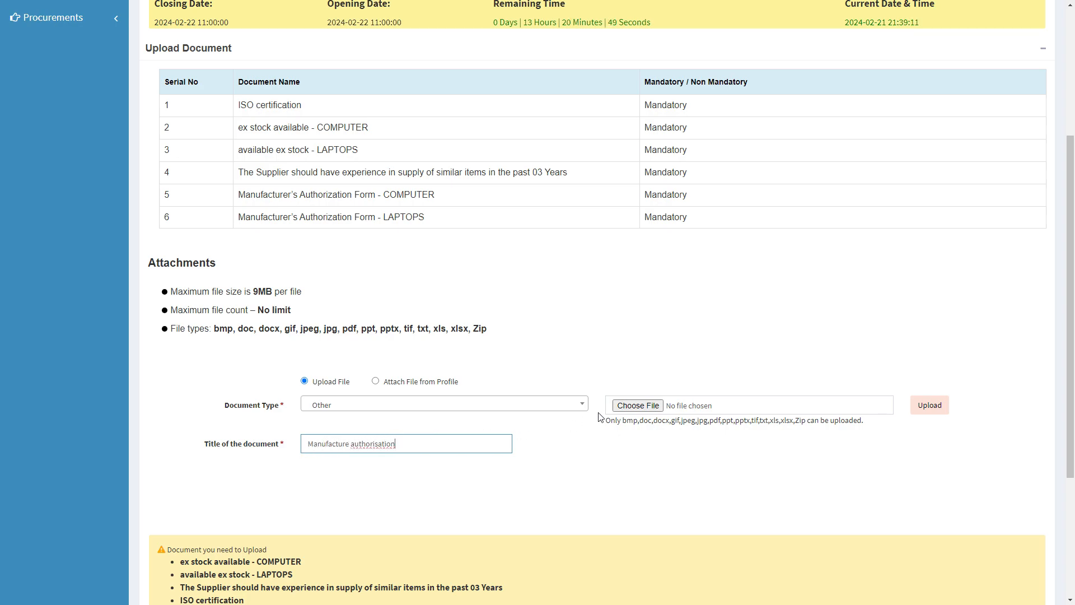
# Upload SIPMon APM Guide-java.pdf as the Manufacture authorisation attachment
pyautogui.click(627, 407)
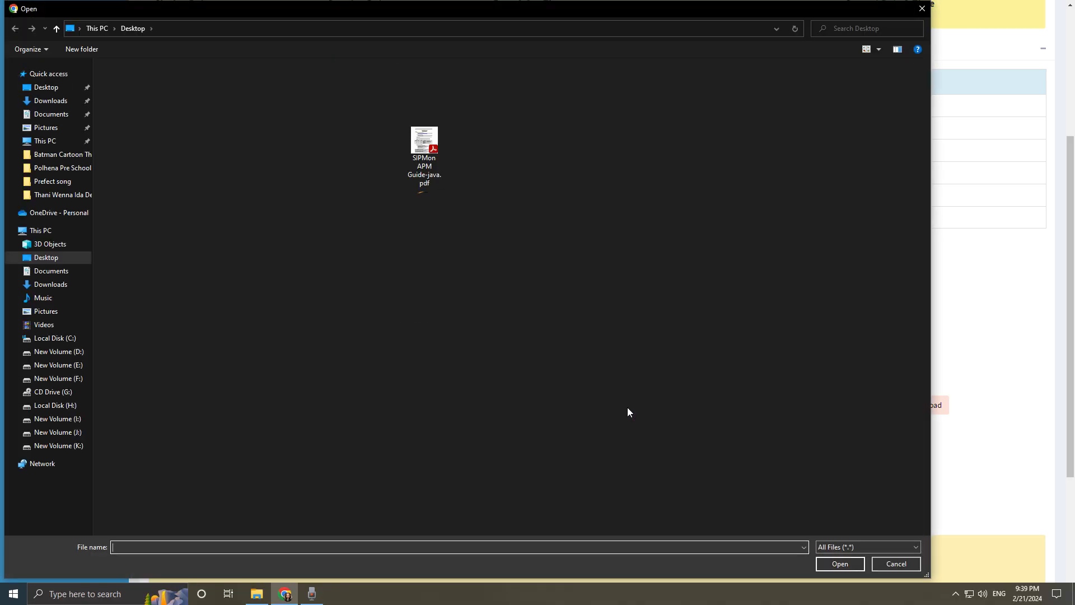
pyautogui.doubleClick(424, 142)
pyautogui.click(929, 405)
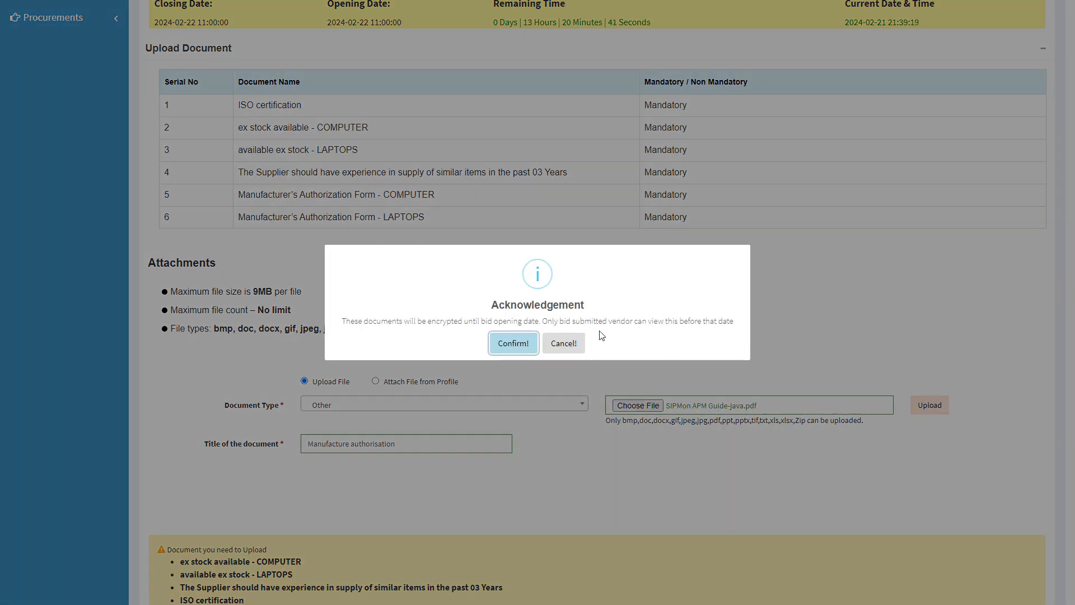
pyautogui.click(510, 343)
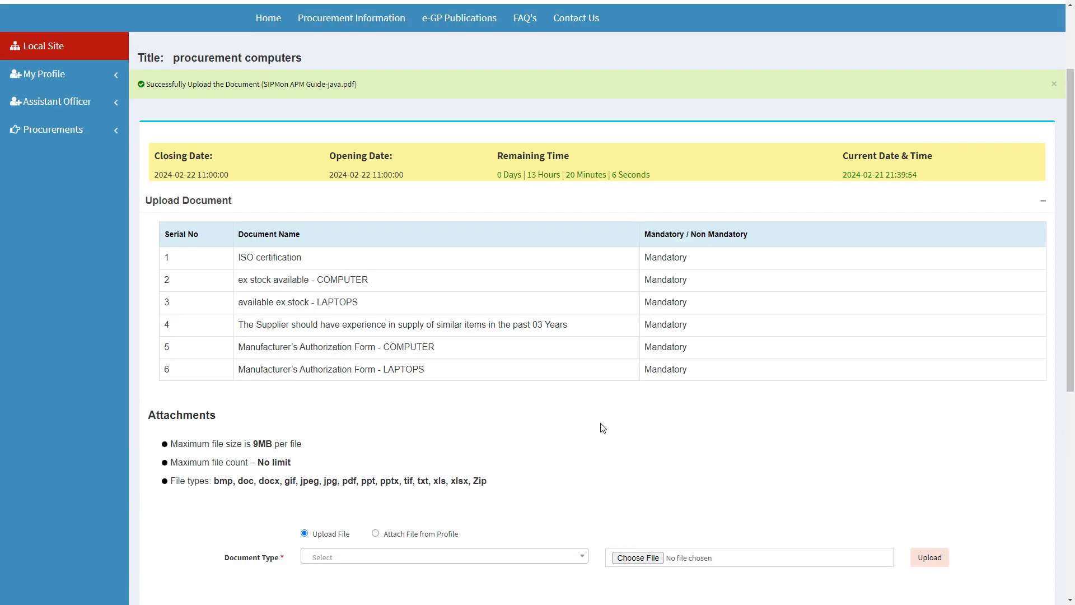
# Upload the same PDF again as the ISO certification document
pyautogui.scroll(-2, 602, 428)
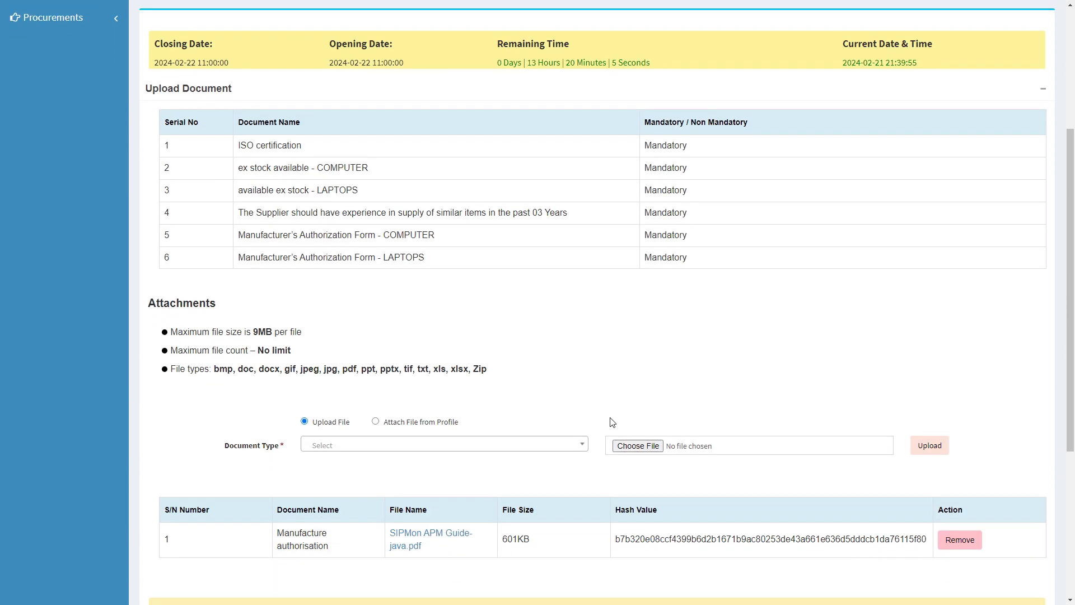
pyautogui.click(571, 448)
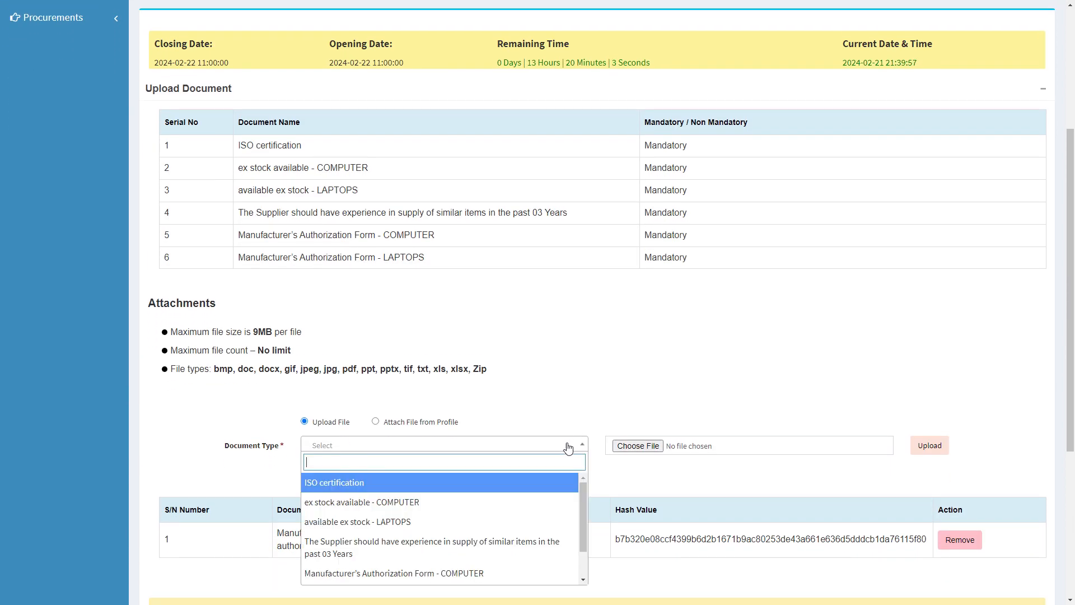
pyautogui.click(516, 488)
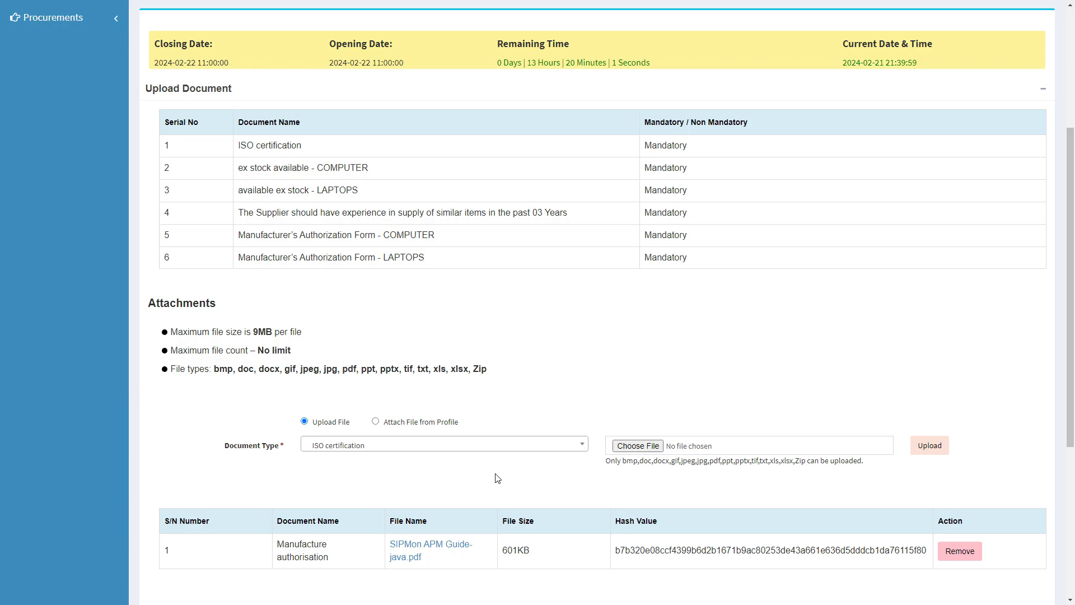
pyautogui.click(633, 446)
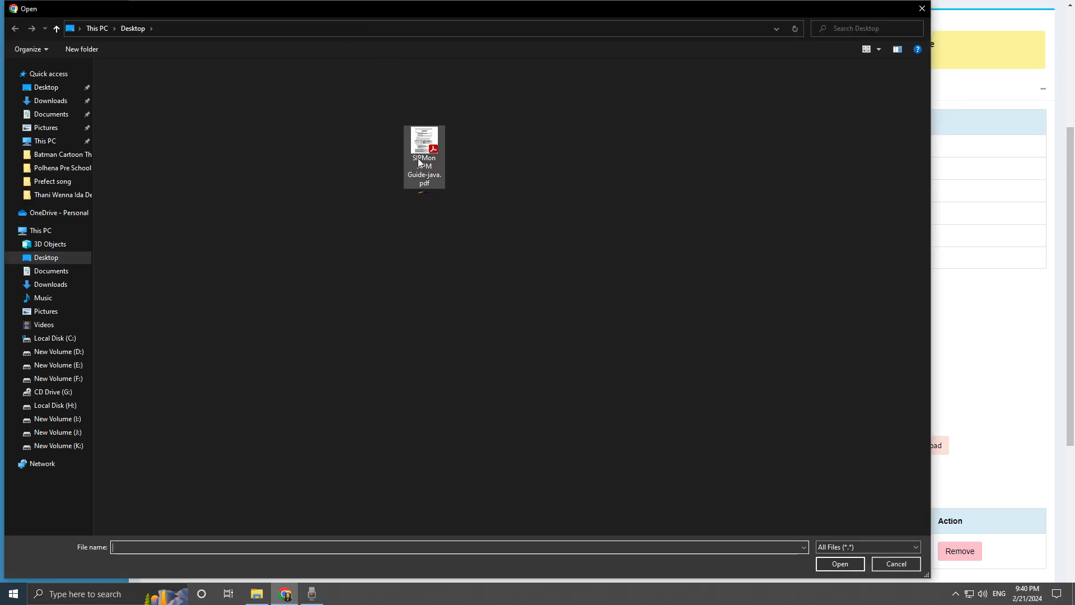
pyautogui.doubleClick(418, 158)
pyautogui.click(916, 444)
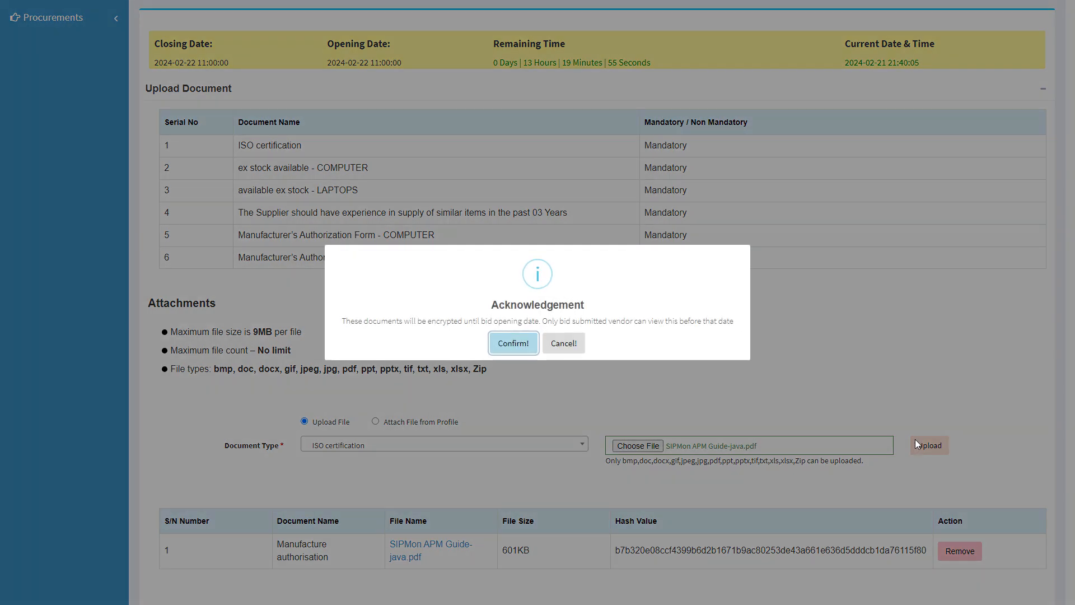
pyautogui.click(525, 344)
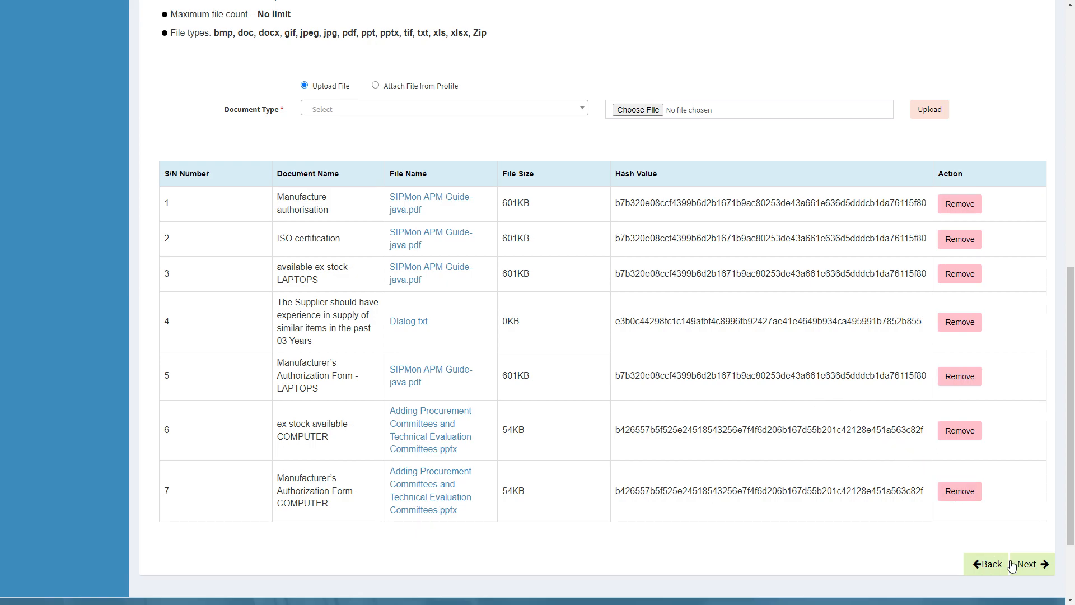
# Submit the e-Quotation using the SMS verification code and download the submitted quotation PDF
pyautogui.click(1029, 564)
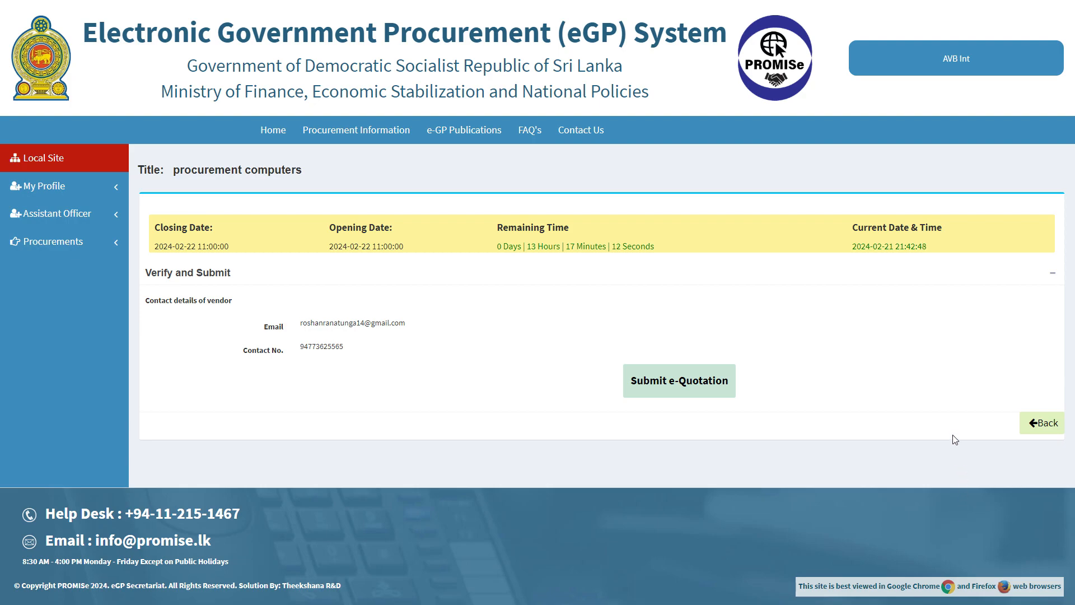
pyautogui.click(715, 374)
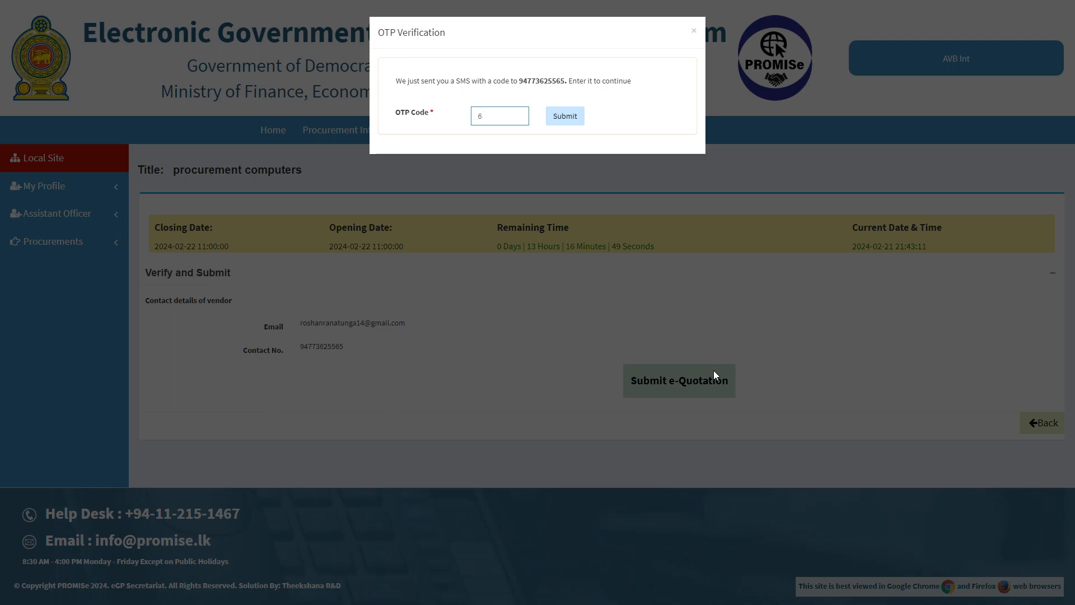
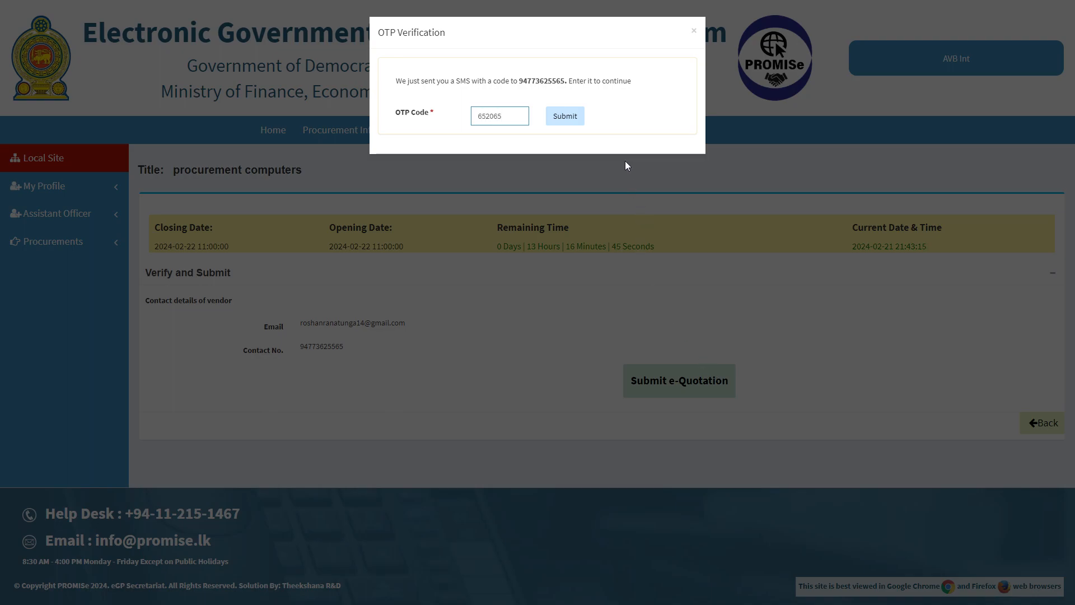
pyautogui.click(564, 120)
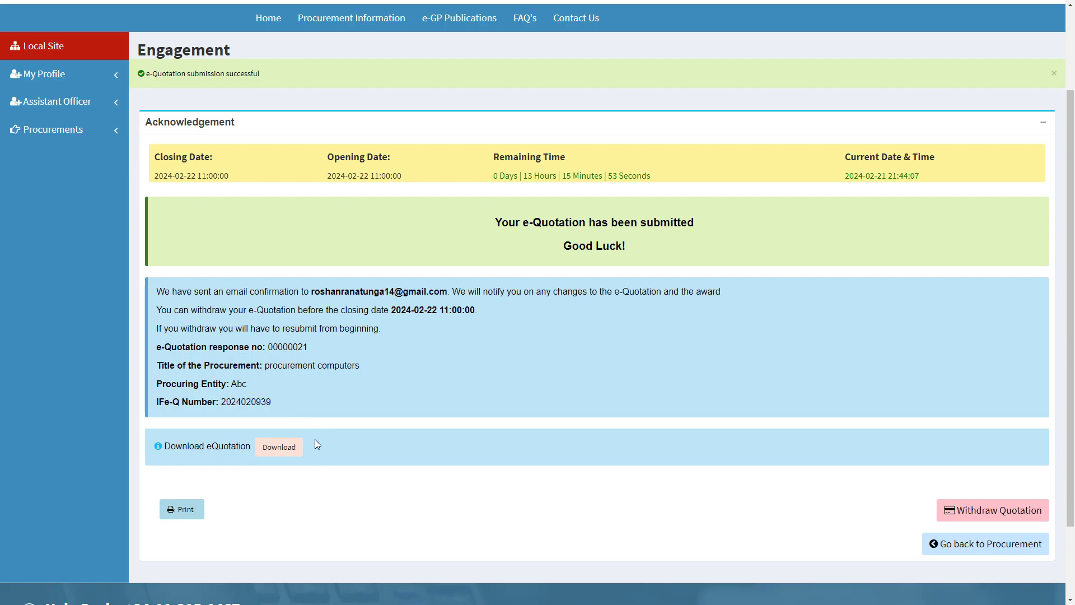
pyautogui.click(269, 454)
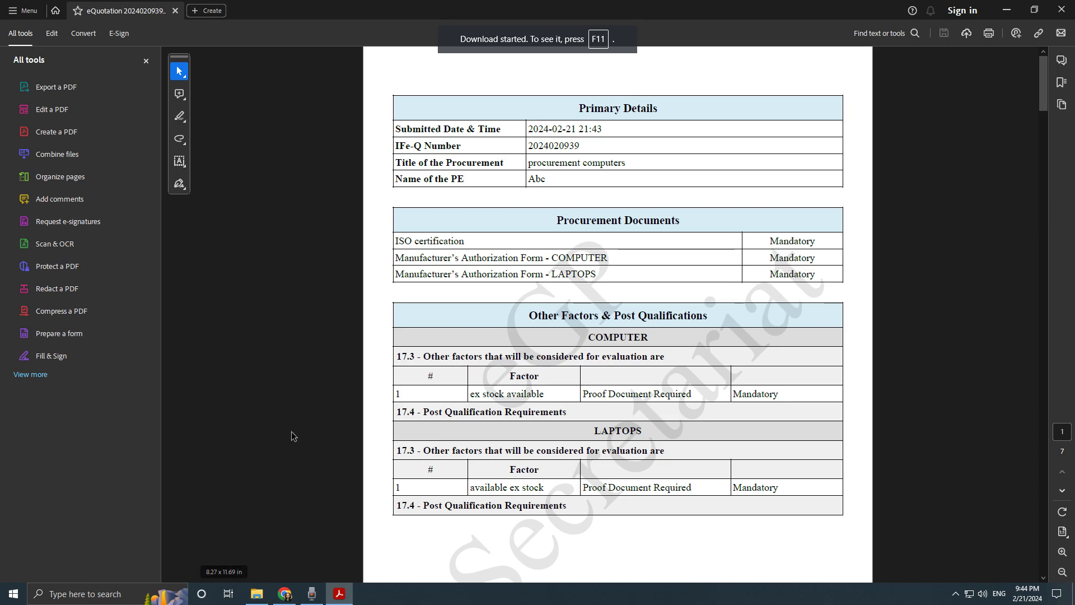
# Scroll the eQuotation PDF receipt down to its Other Factors section
pyautogui.scroll(-10, 291, 431)
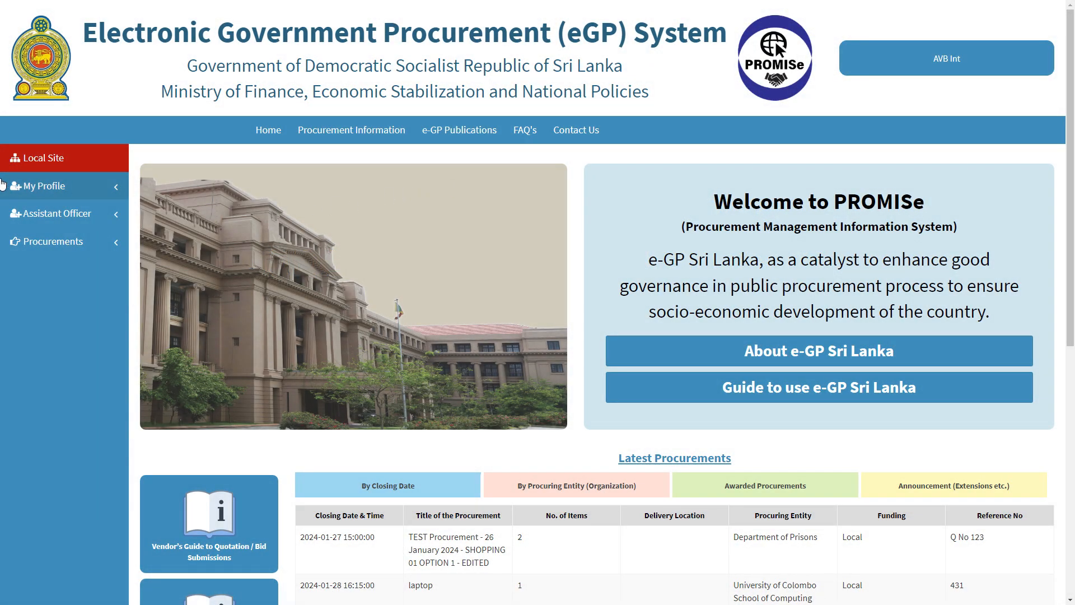
pyautogui.click(45, 242)
pyautogui.click(51, 265)
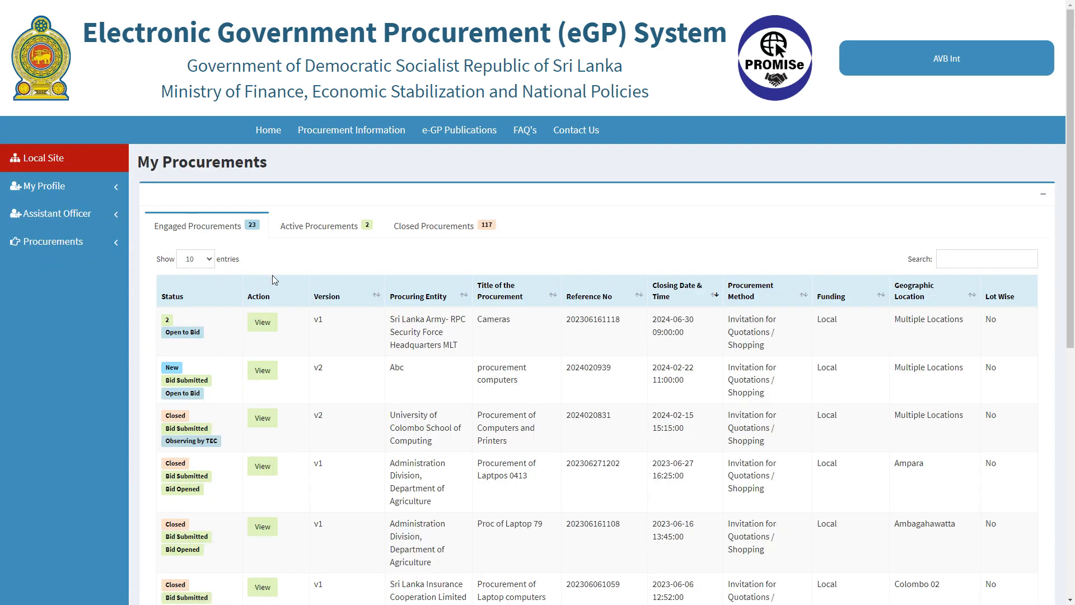
pyautogui.click(307, 230)
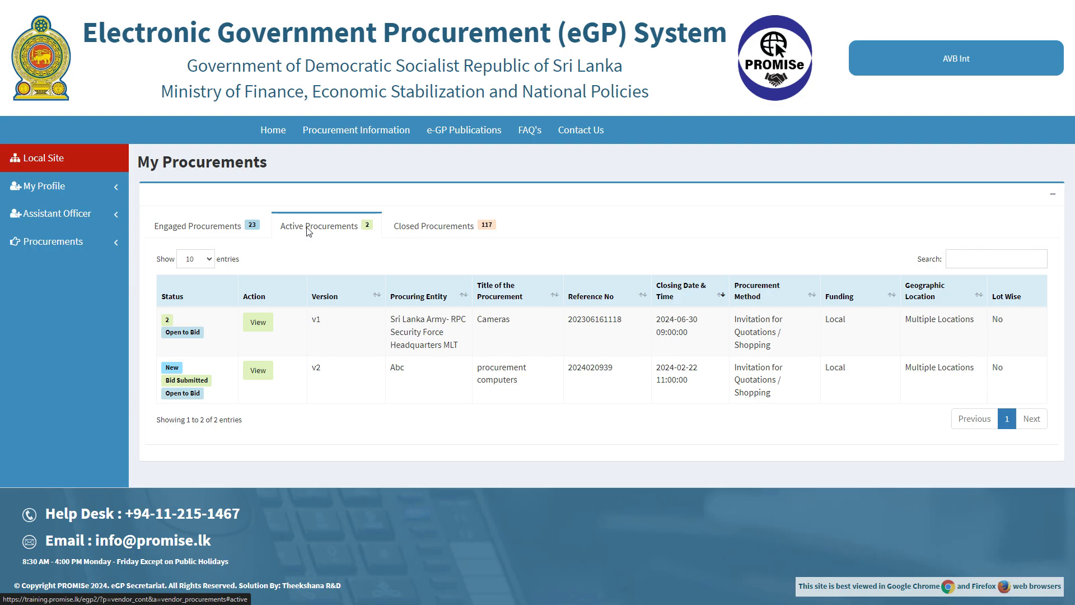
pyautogui.click(233, 233)
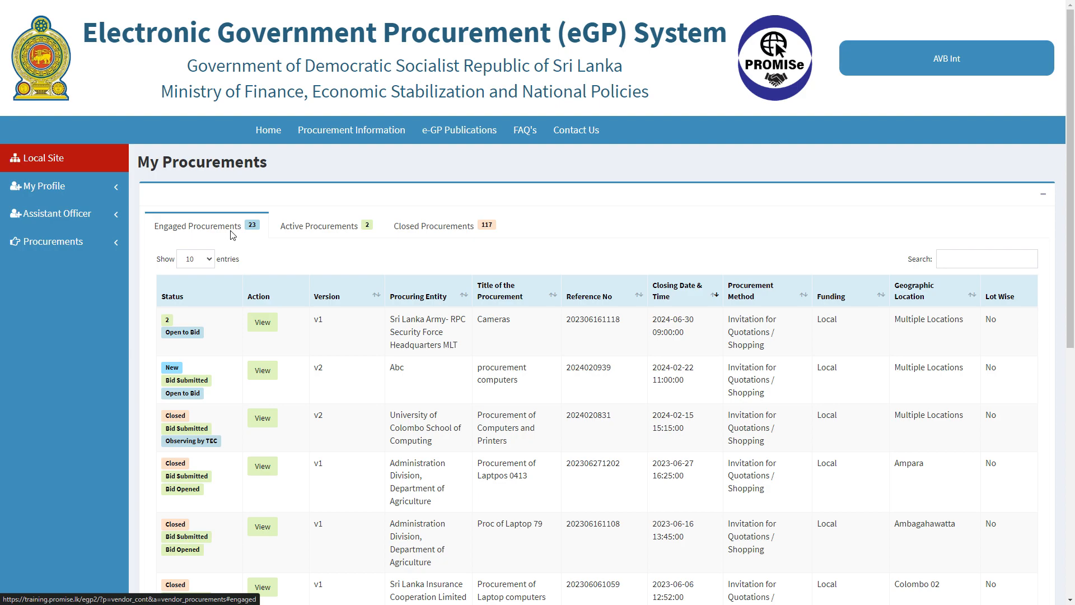
pyautogui.click(421, 231)
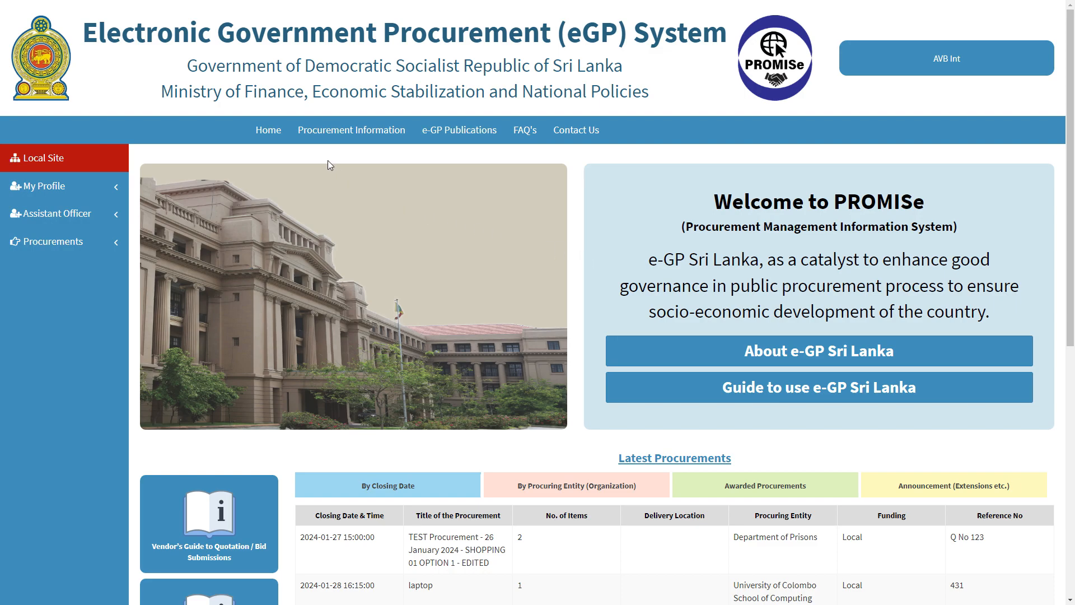
# Open procurement computers from My Procurements > Active and proceed to its response page
pyautogui.click(81, 250)
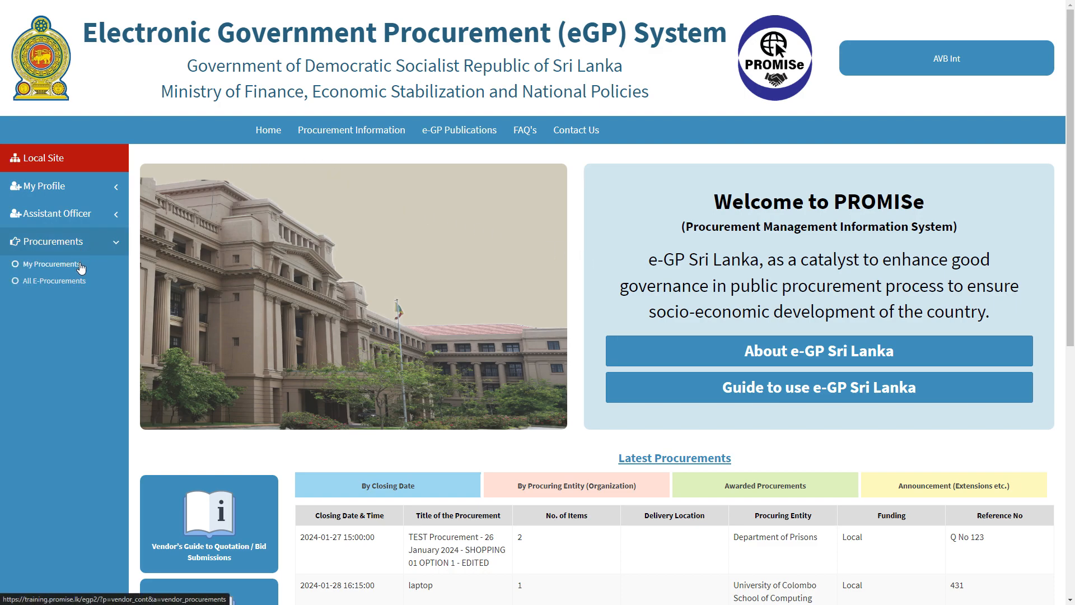
pyautogui.click(80, 265)
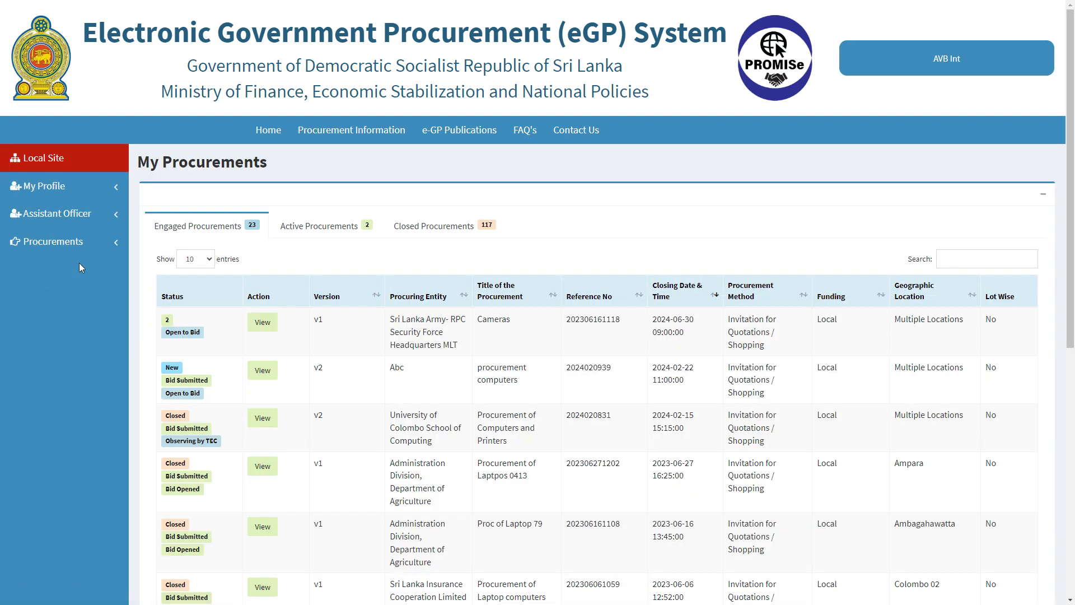
pyautogui.click(318, 228)
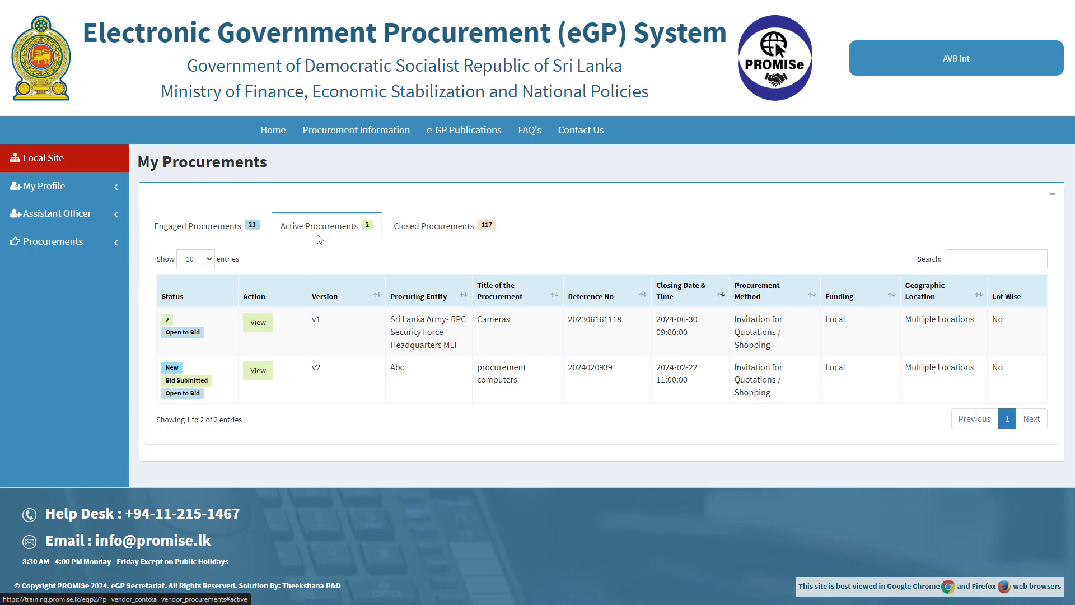
pyautogui.click(257, 373)
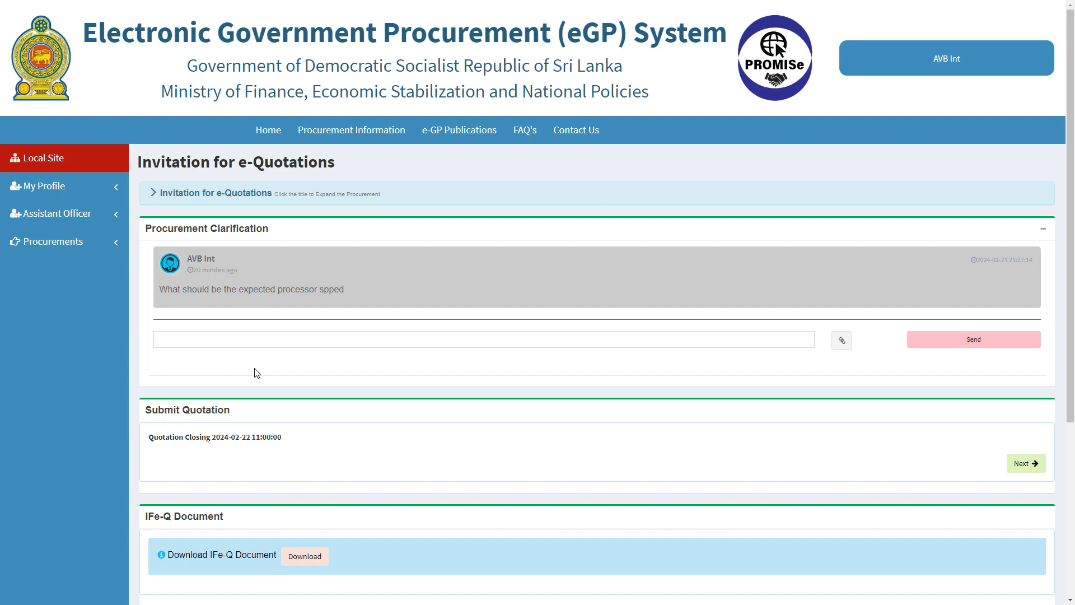
pyautogui.click(1027, 464)
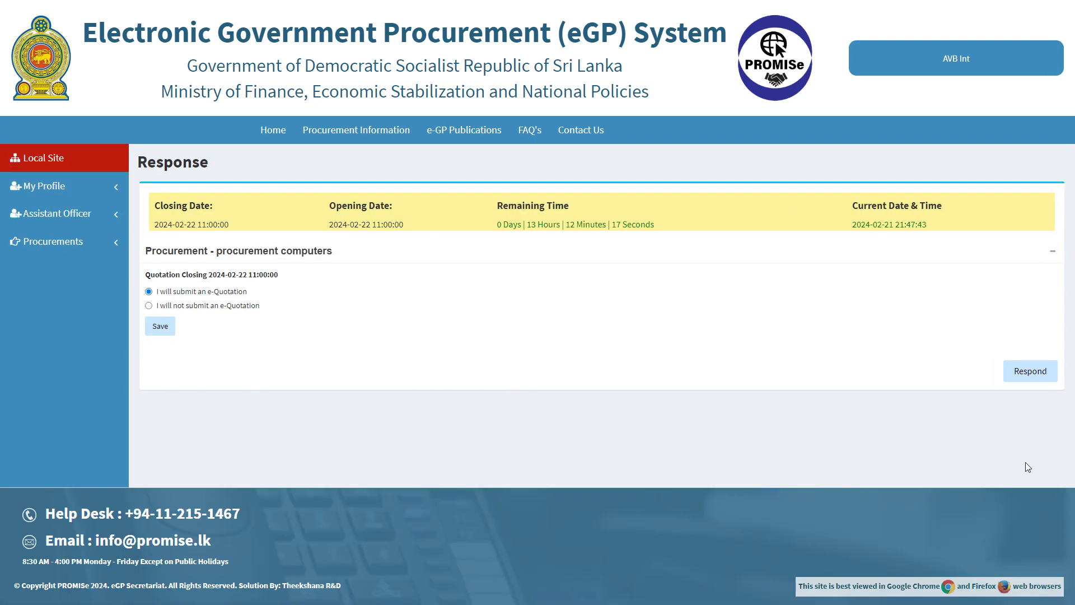
# Send the response and verify it with the SMS OTP to submit the e-Quotation
pyautogui.click(1032, 372)
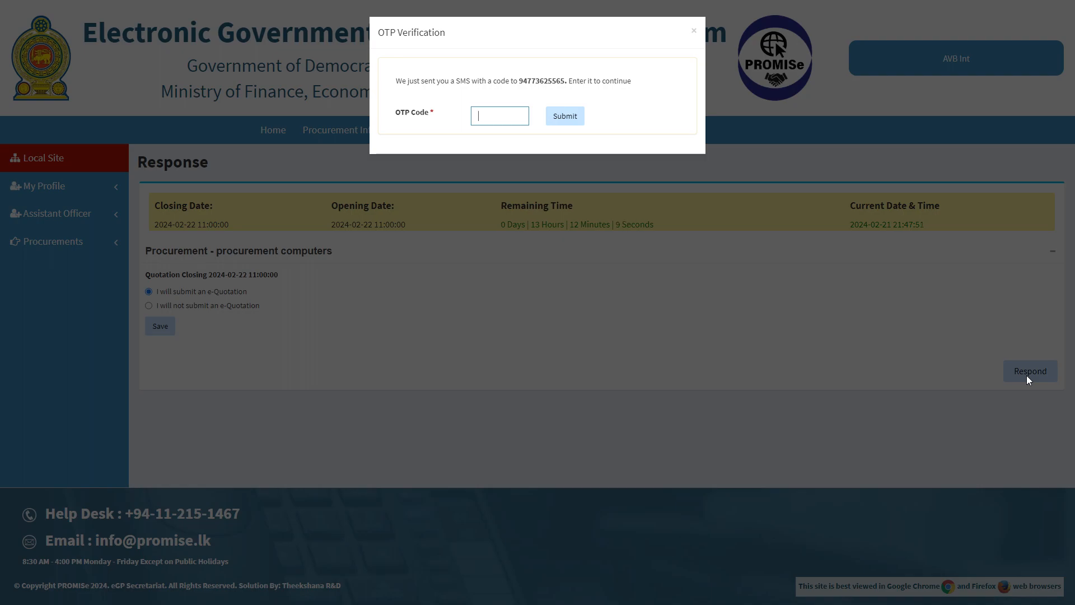
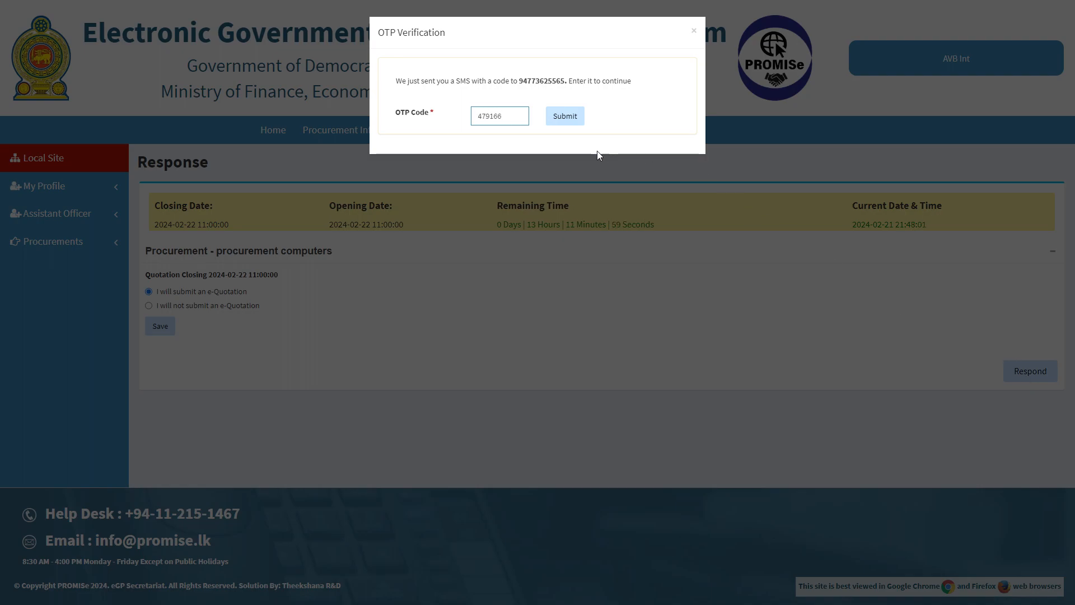
pyautogui.click(563, 114)
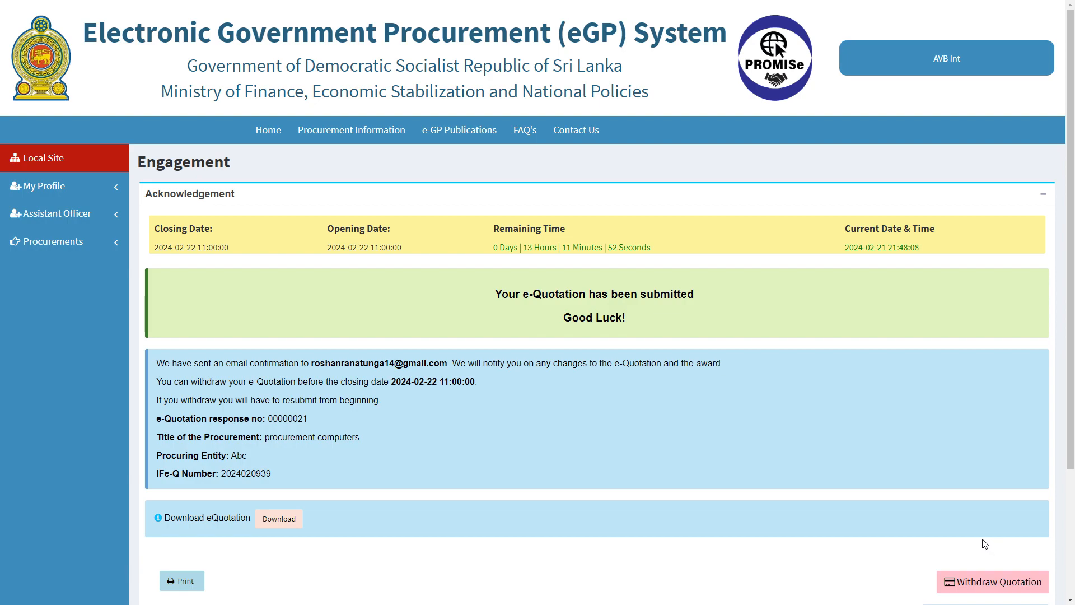
# Withdraw the procurement computers e-Quotation, confirming with 'Yes, Withdraw!'
pyautogui.click(990, 584)
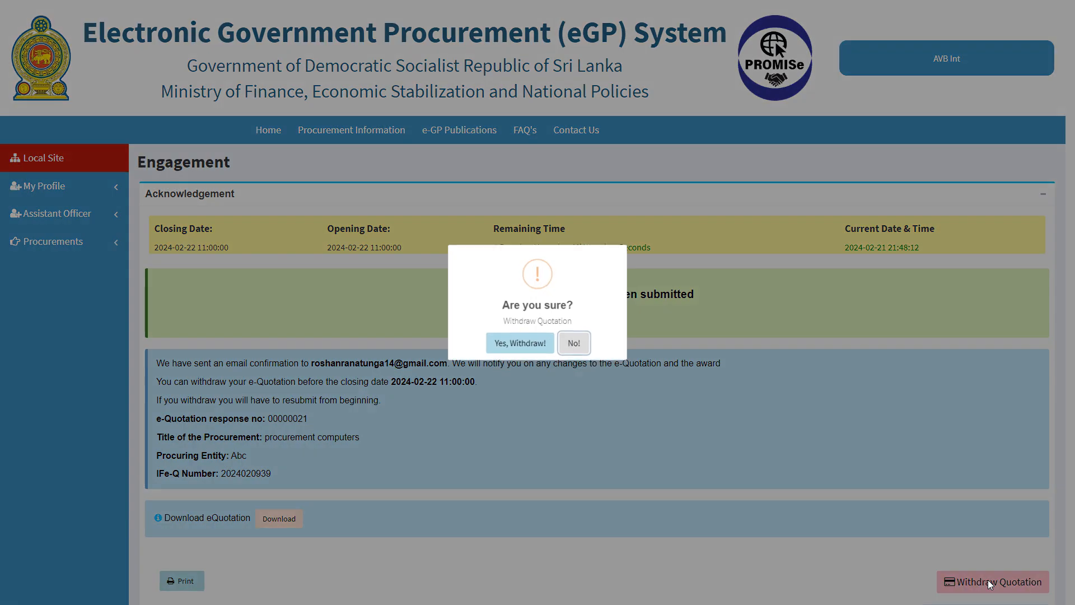
pyautogui.click(506, 344)
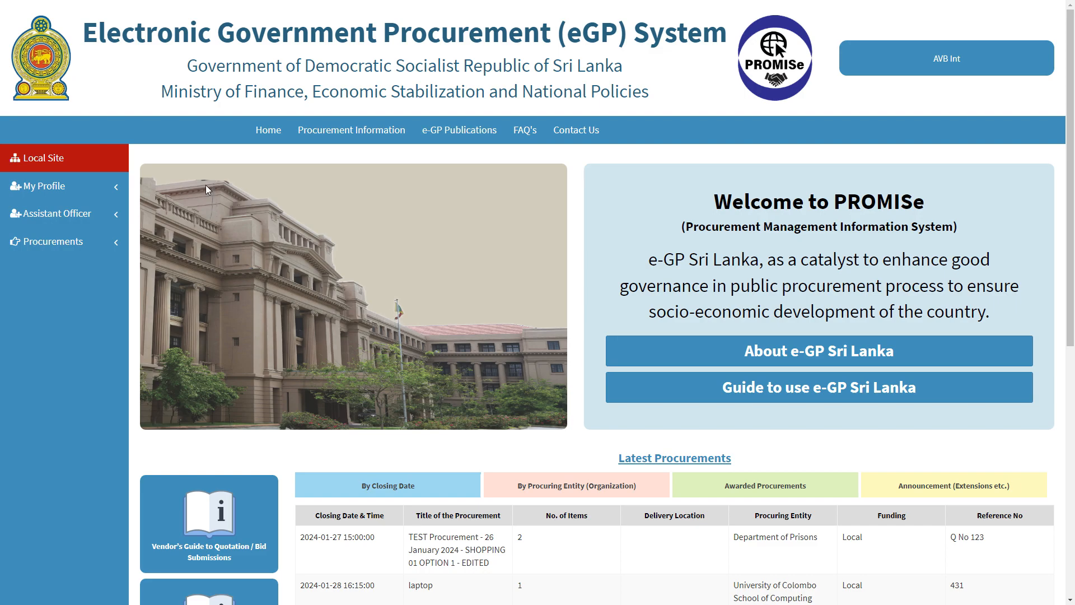
pyautogui.click(62, 246)
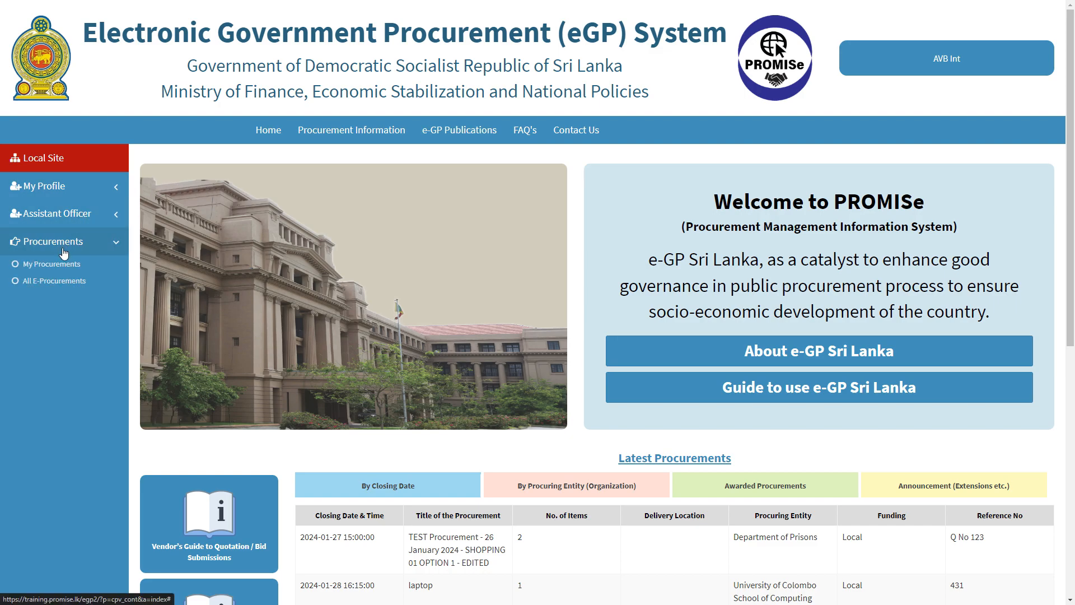
pyautogui.click(66, 265)
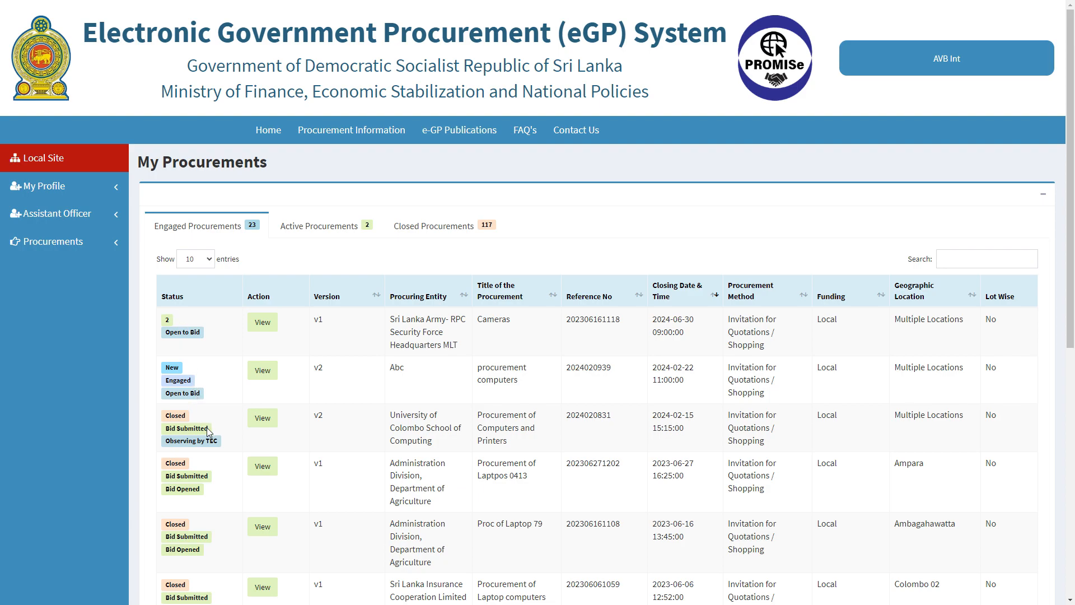
pyautogui.click(263, 419)
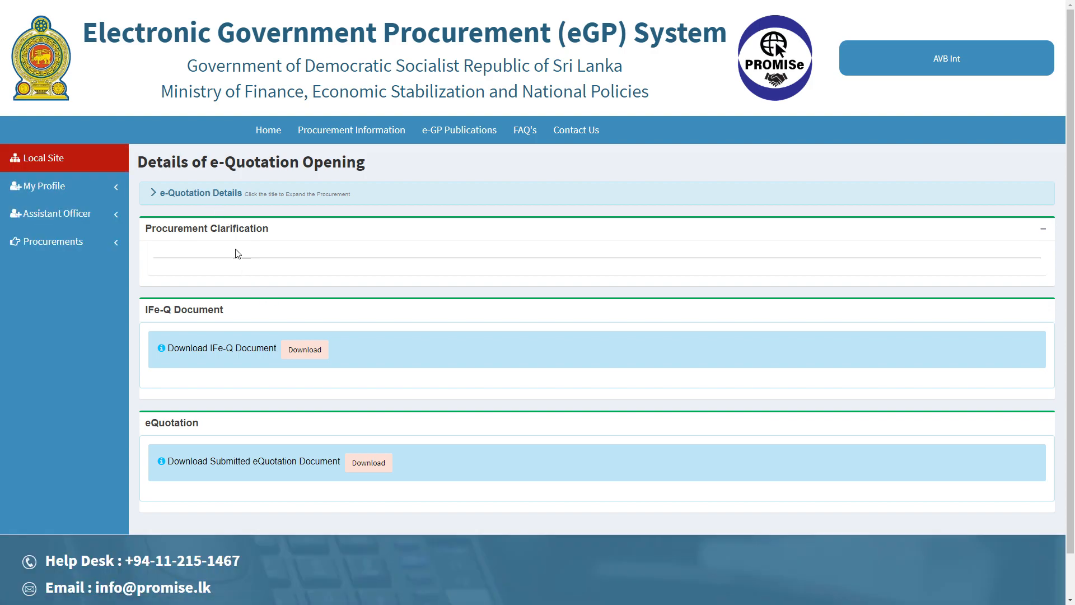
pyautogui.click(221, 200)
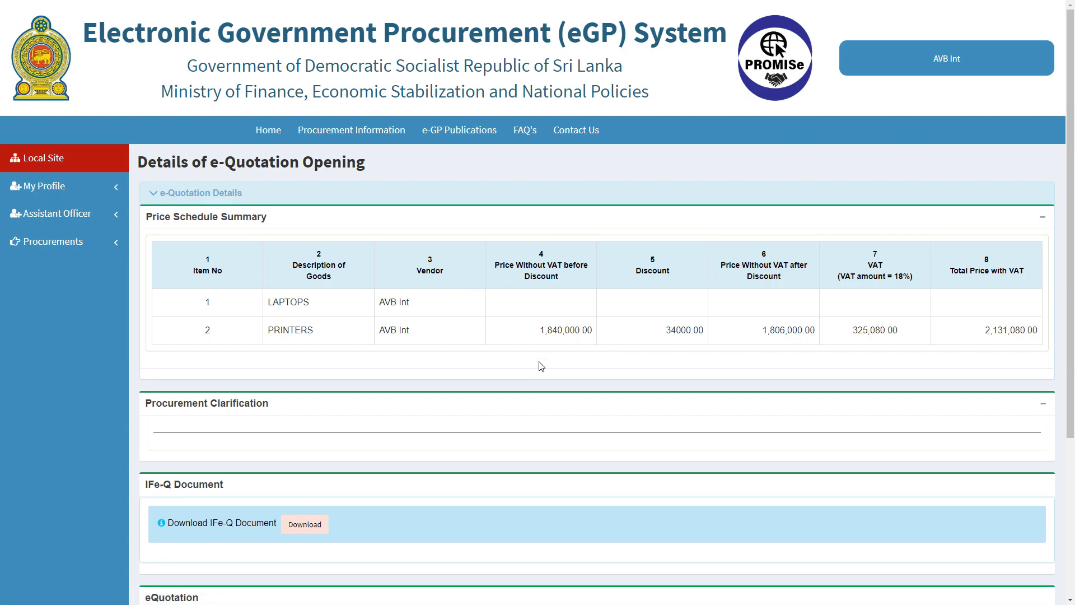
pyautogui.scroll(-1, 541, 367)
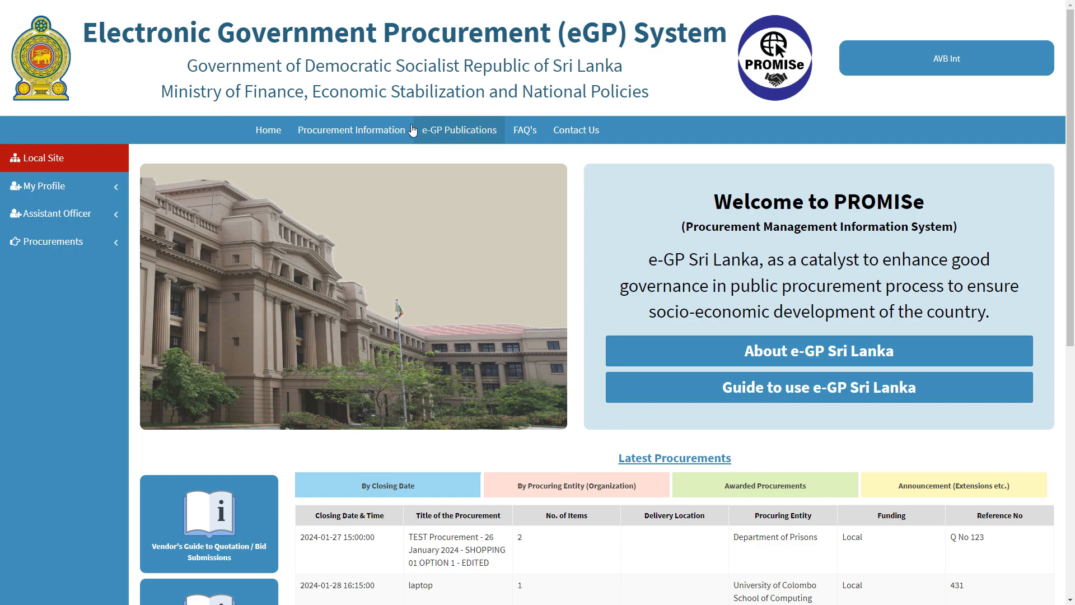
# Filter Procurement Awards by Ministry of Agriculture and view the details of award AW00050
pyautogui.click(382, 128)
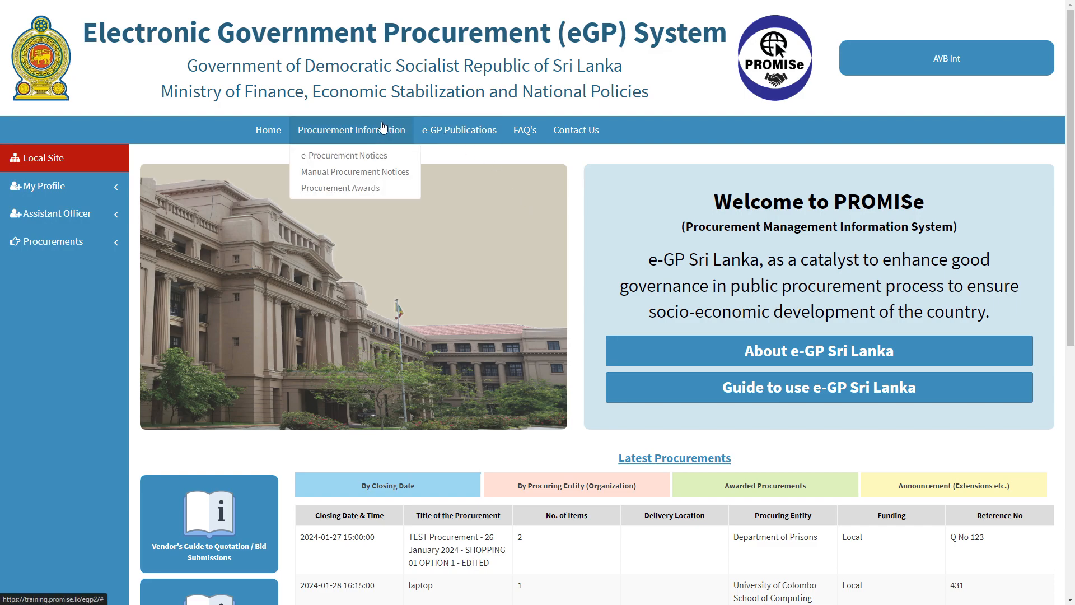
pyautogui.click(374, 187)
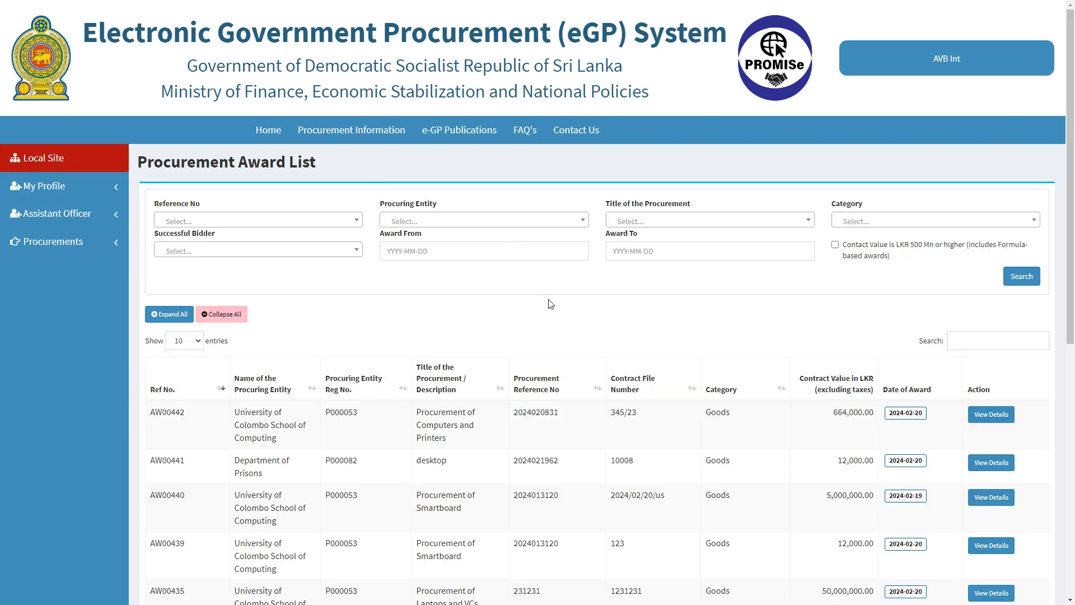
pyautogui.click(544, 222)
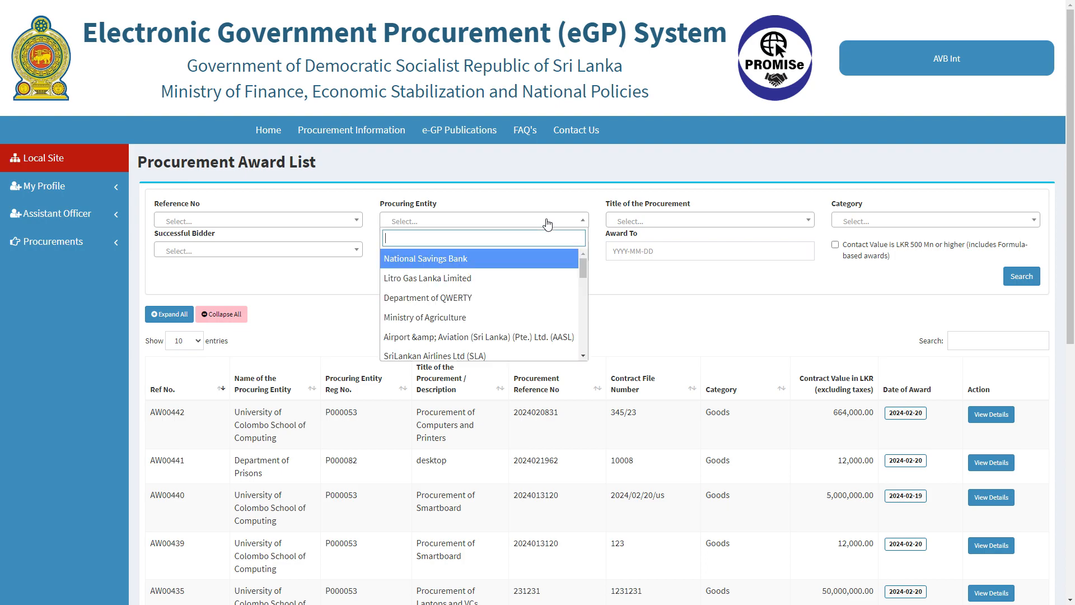
pyautogui.click(496, 317)
pyautogui.click(1016, 284)
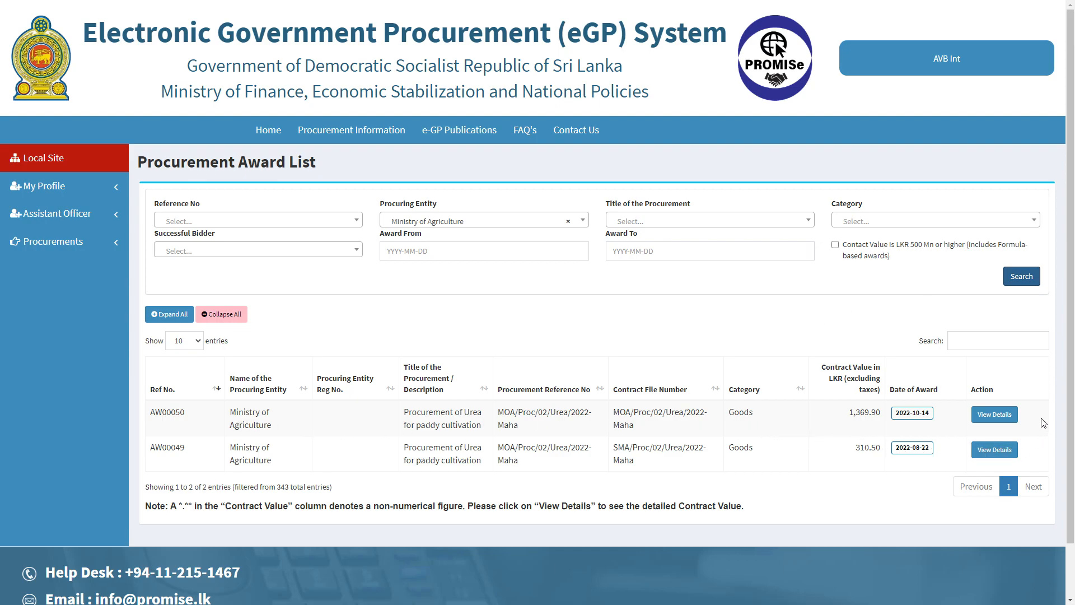
pyautogui.click(1002, 414)
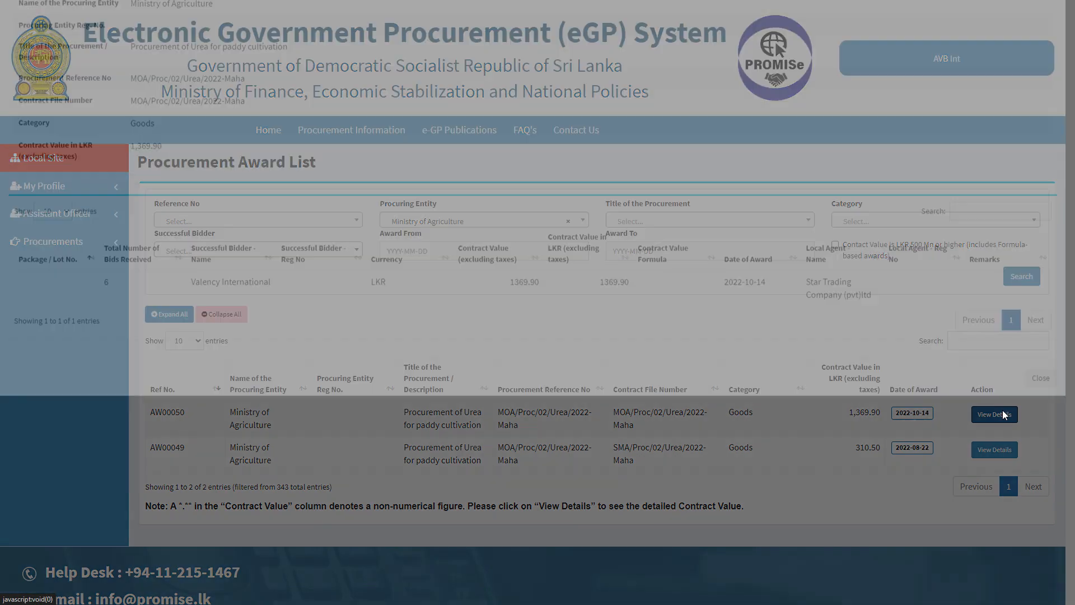